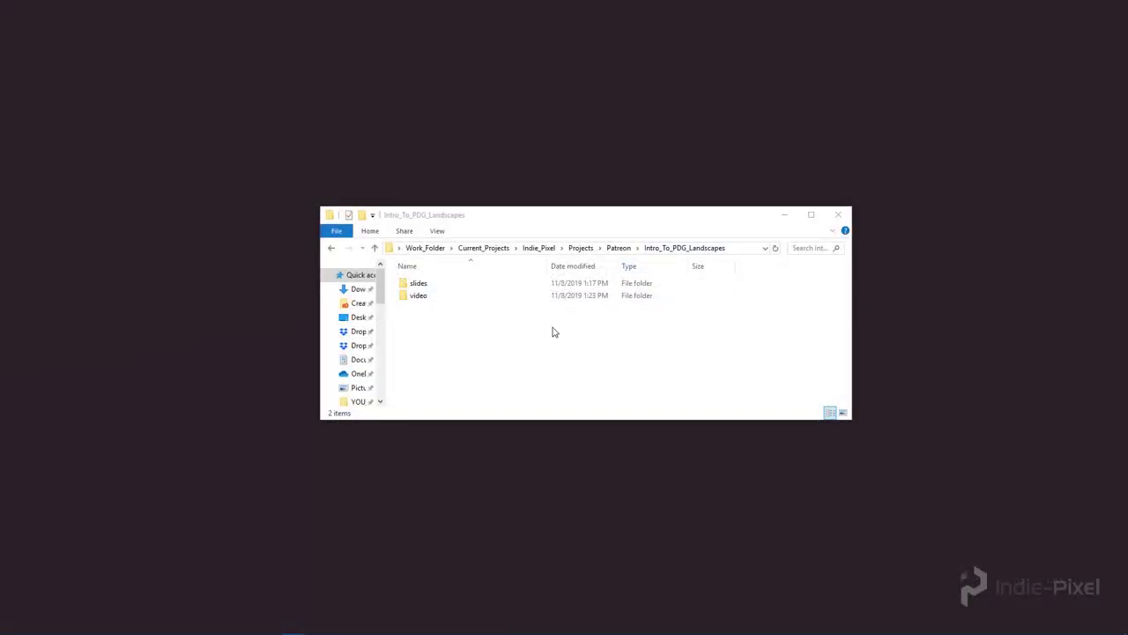
# Step: Add a new folder in Intro_To_PDG_Landscapes named Intro_To_PDG, fixing its capitalisation
pyautogui.moveTo(636, 221); pyautogui.dragTo(625, 221)
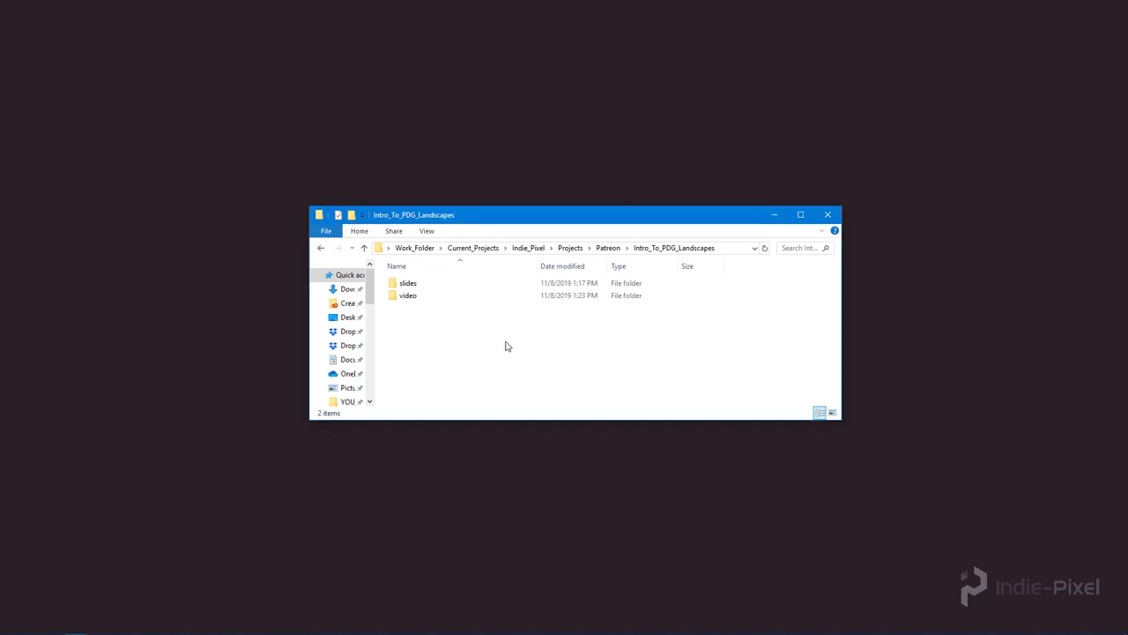
pyautogui.rightClick(421, 324)
pyautogui.moveTo(405, 514)
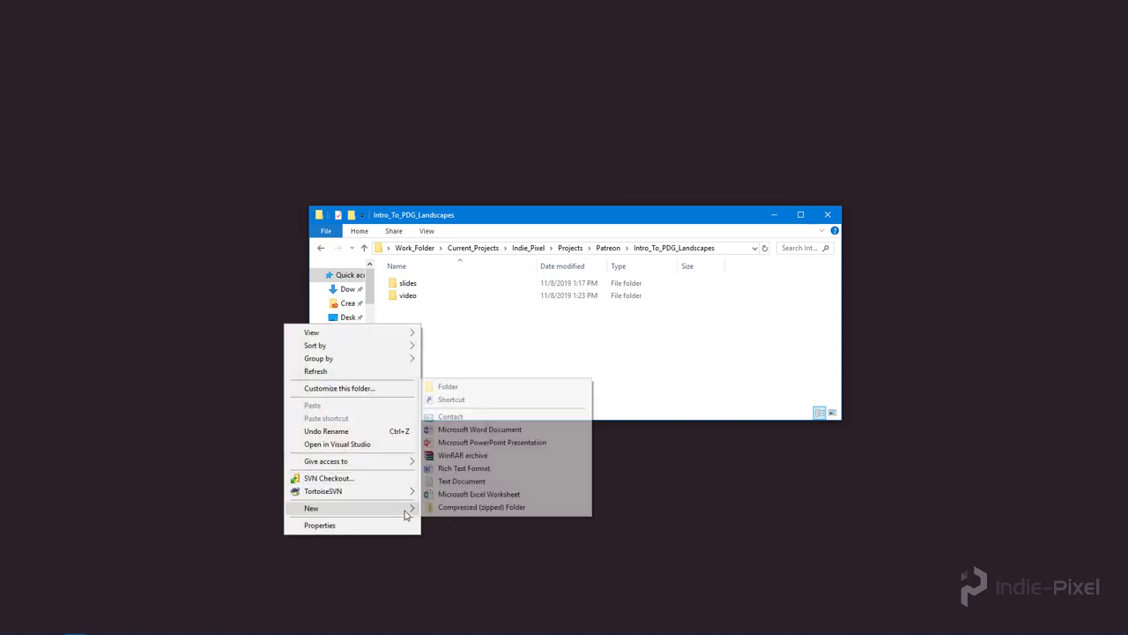
pyautogui.click(473, 388)
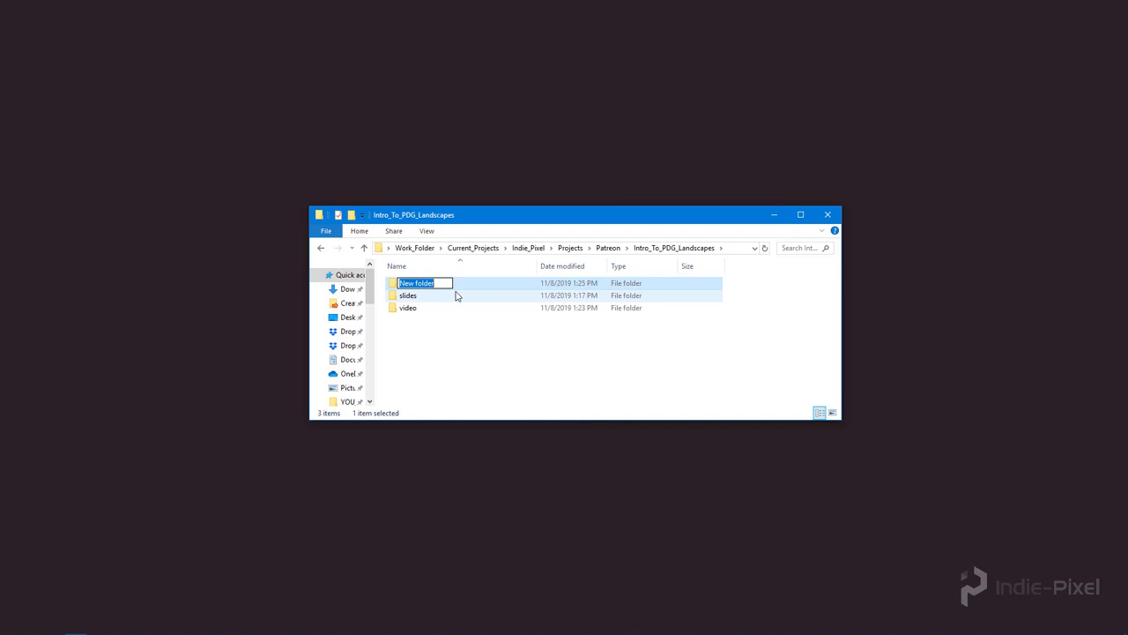
pyautogui.write('INtro_To_PDG')
pyautogui.press('Delete')
pyautogui.write('n')
pyautogui.click(458, 350)
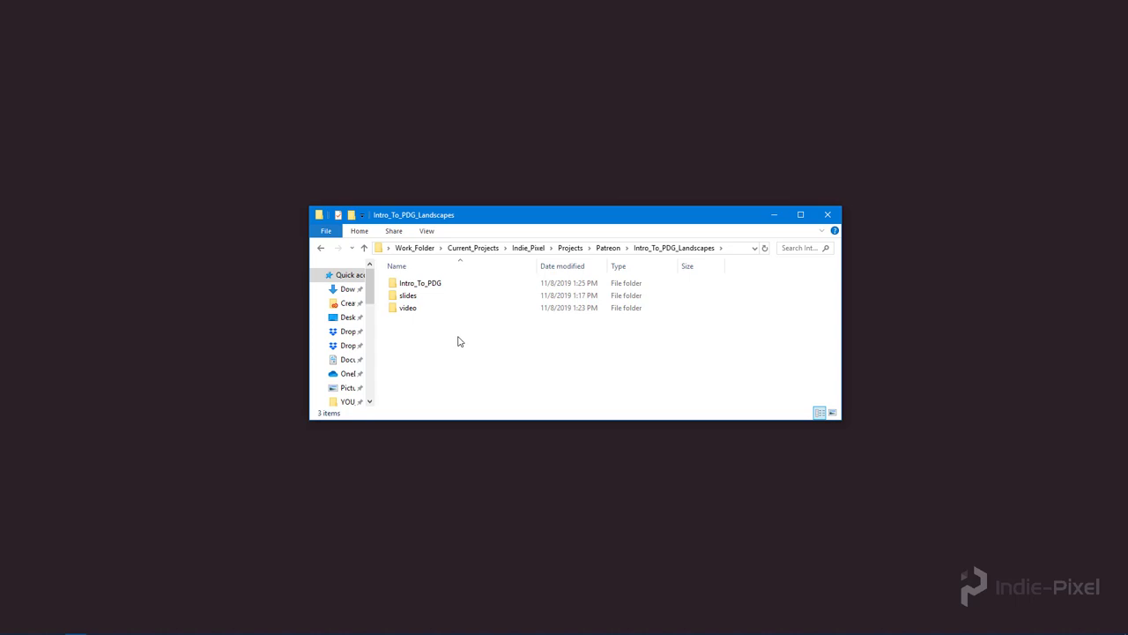
# Step: Open Intro_To_PDG and create a geo subfolder inside it
pyautogui.doubleClick(421, 283)
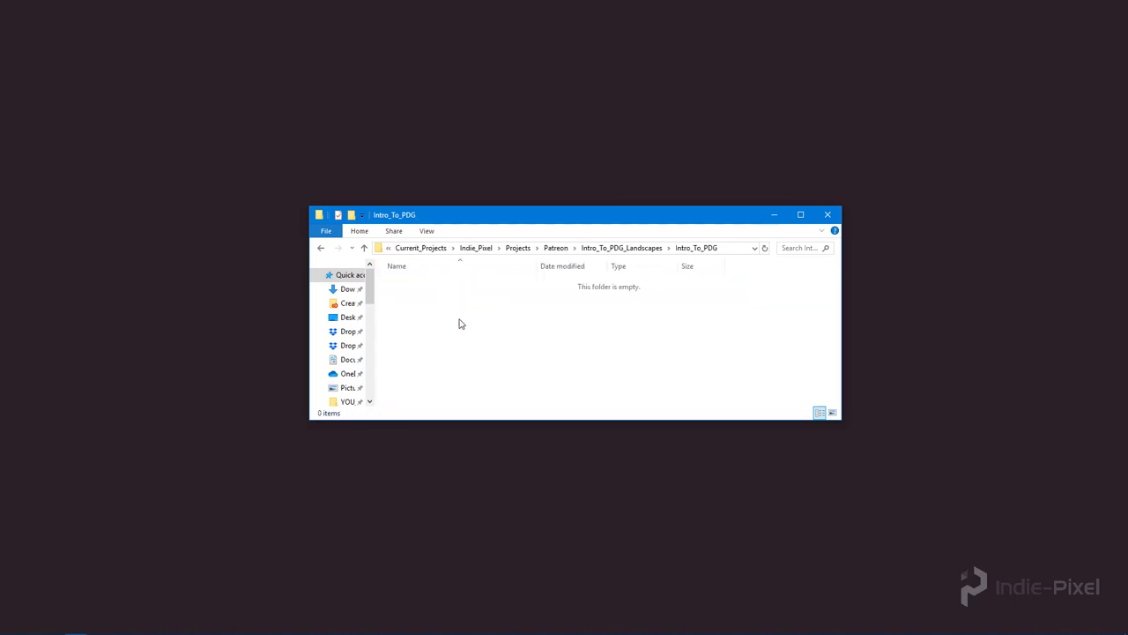
pyautogui.rightClick(459, 321)
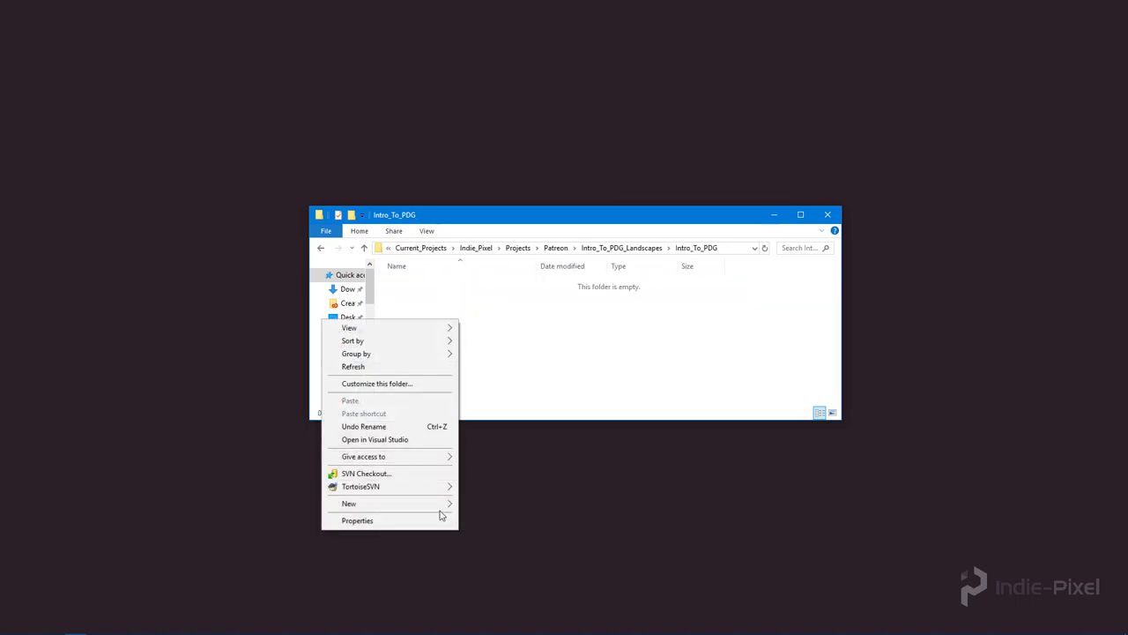
pyautogui.moveTo(452, 510)
pyautogui.click(495, 505)
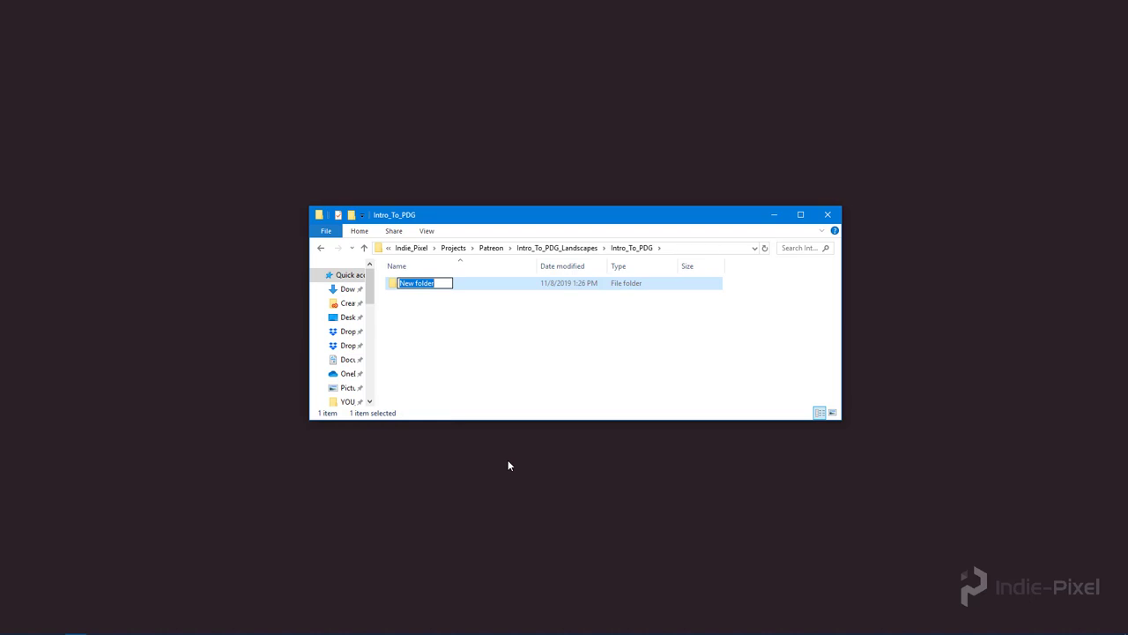
pyautogui.write('geo')
pyautogui.press('Return')
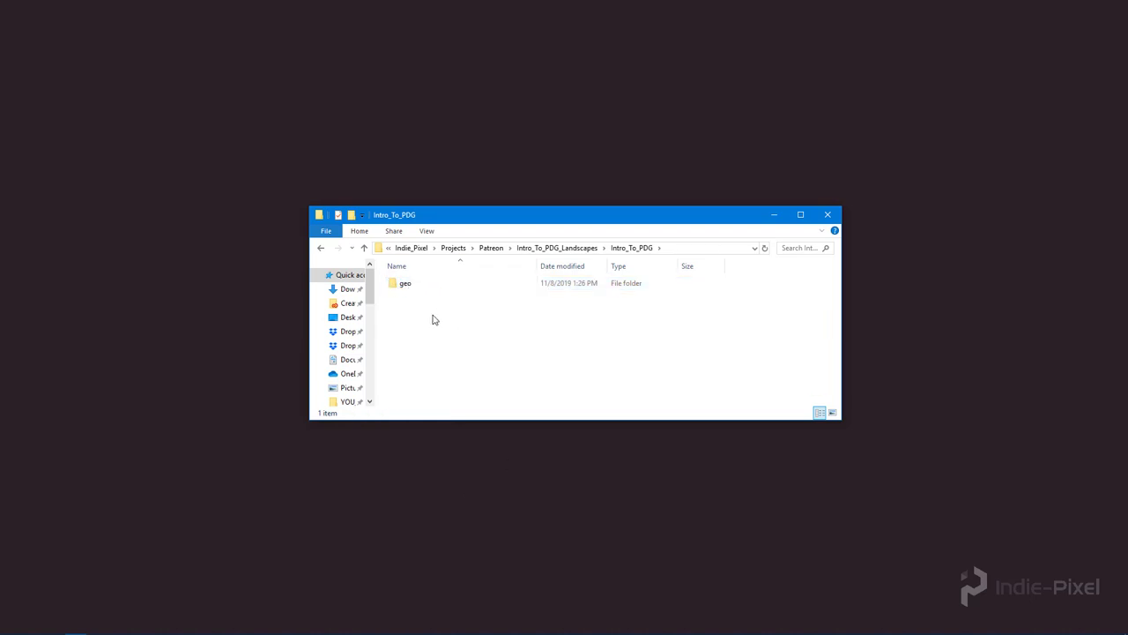
# Step: Add hda and tex subfolders alongside geo
pyautogui.rightClick(431, 317)
pyautogui.moveTo(411, 499)
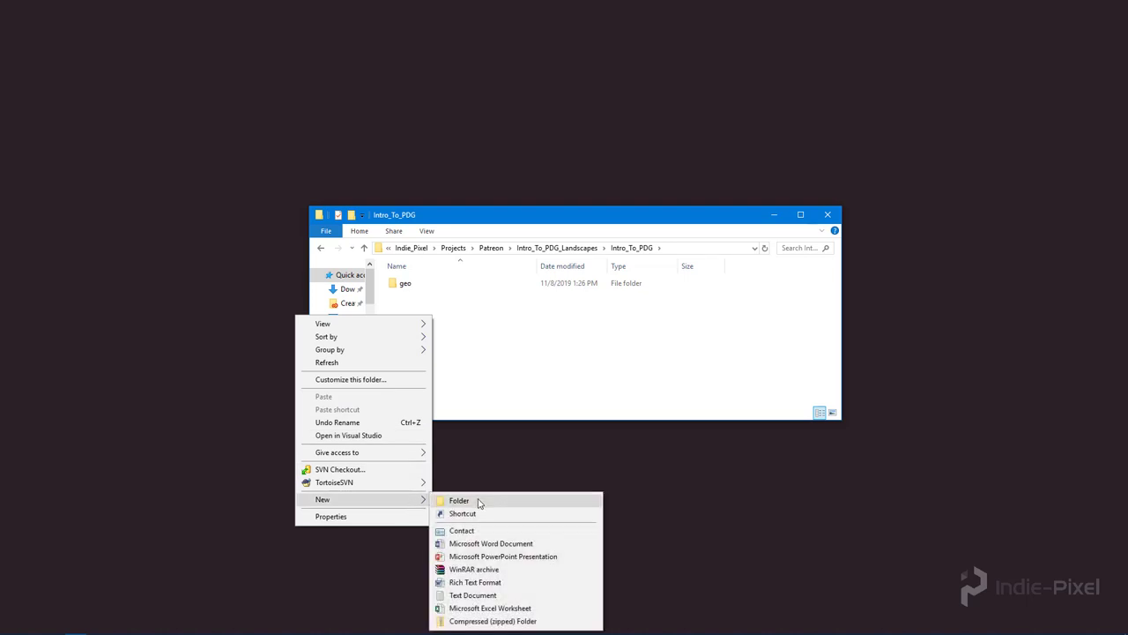
pyautogui.click(476, 499)
pyautogui.write('hda')
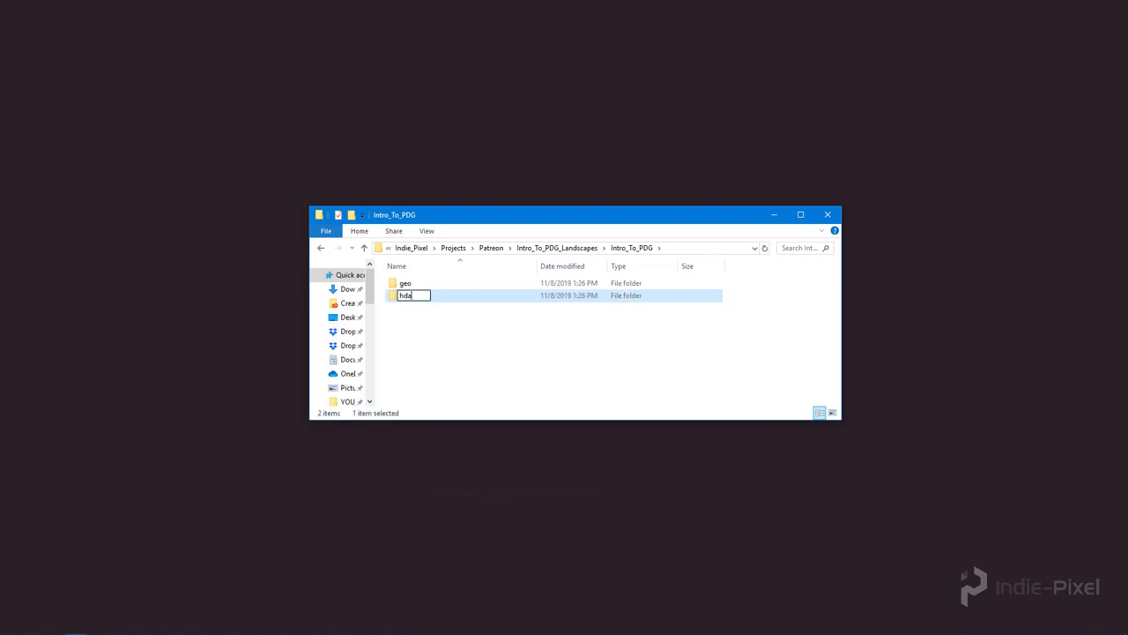
pyautogui.press('Return')
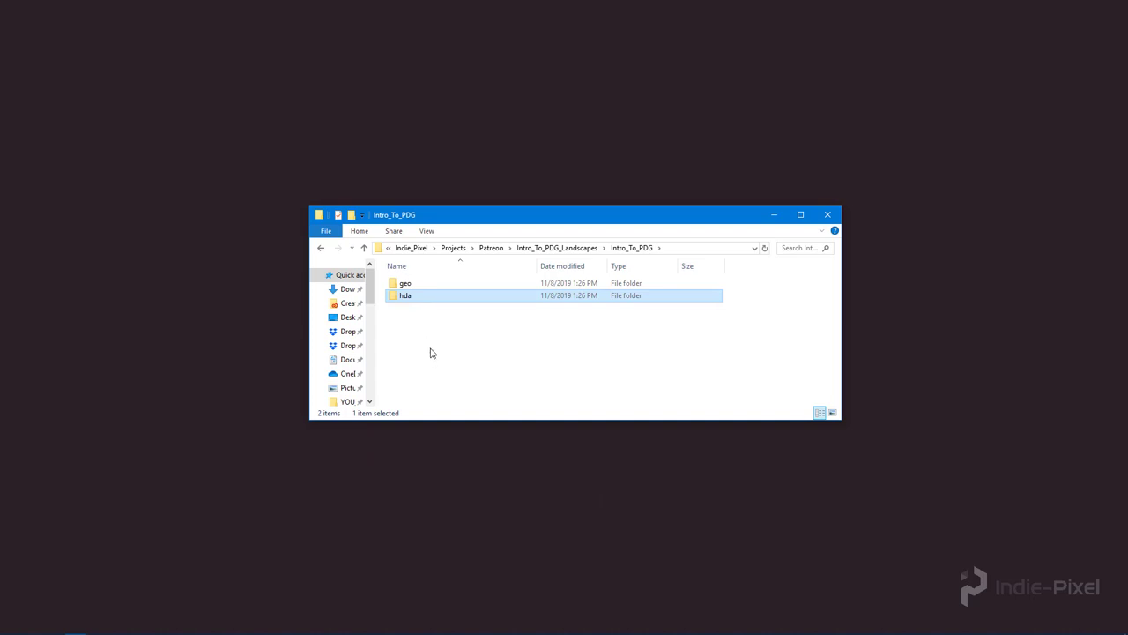
pyautogui.click(431, 352)
pyautogui.rightClick(415, 323)
pyautogui.moveTo(402, 502)
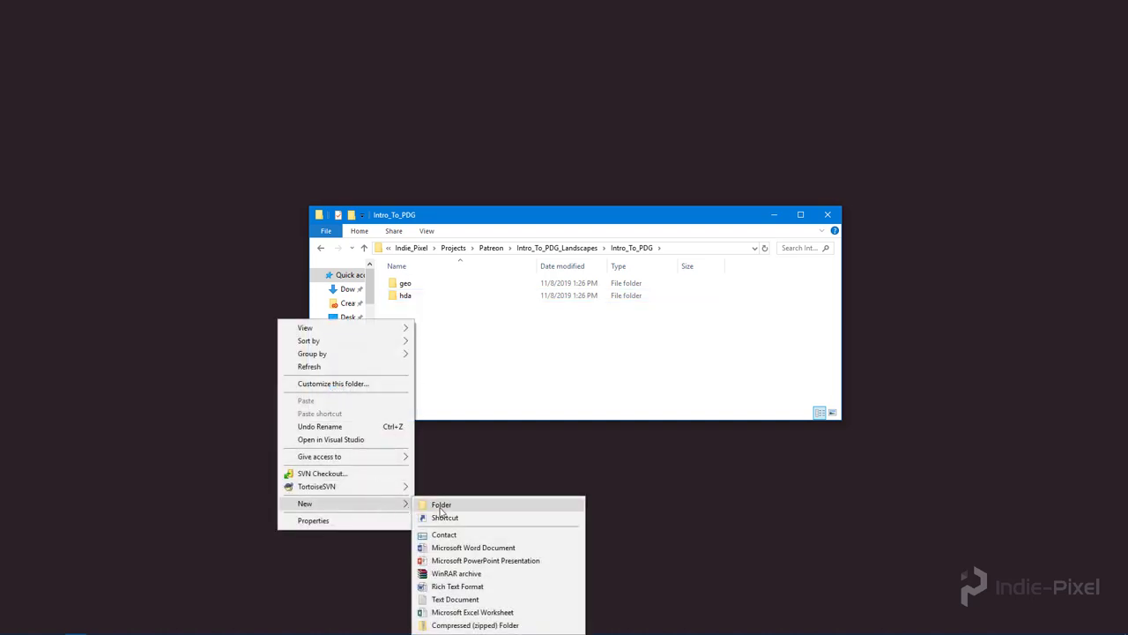
pyautogui.click(441, 500)
pyautogui.write('tex')
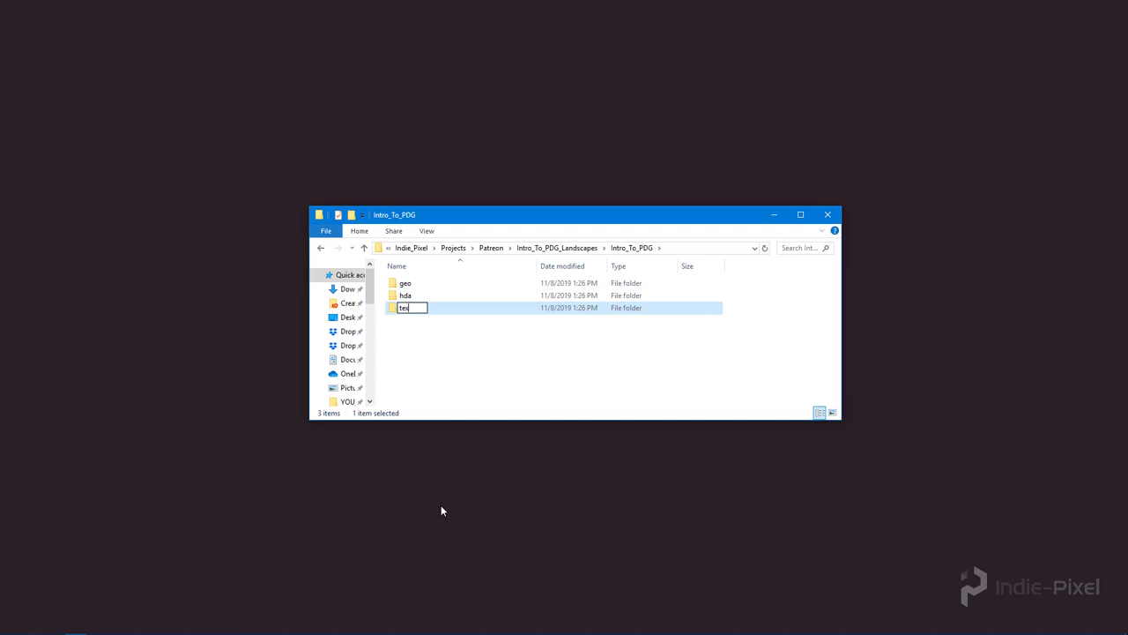
pyautogui.press('Return')
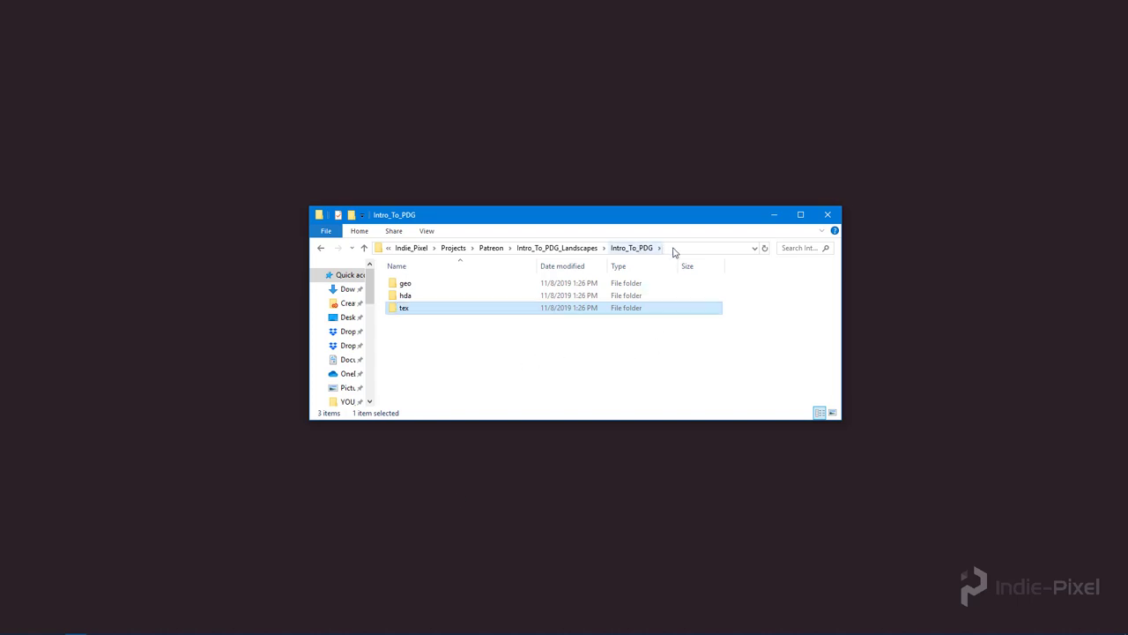
pyautogui.click(482, 346)
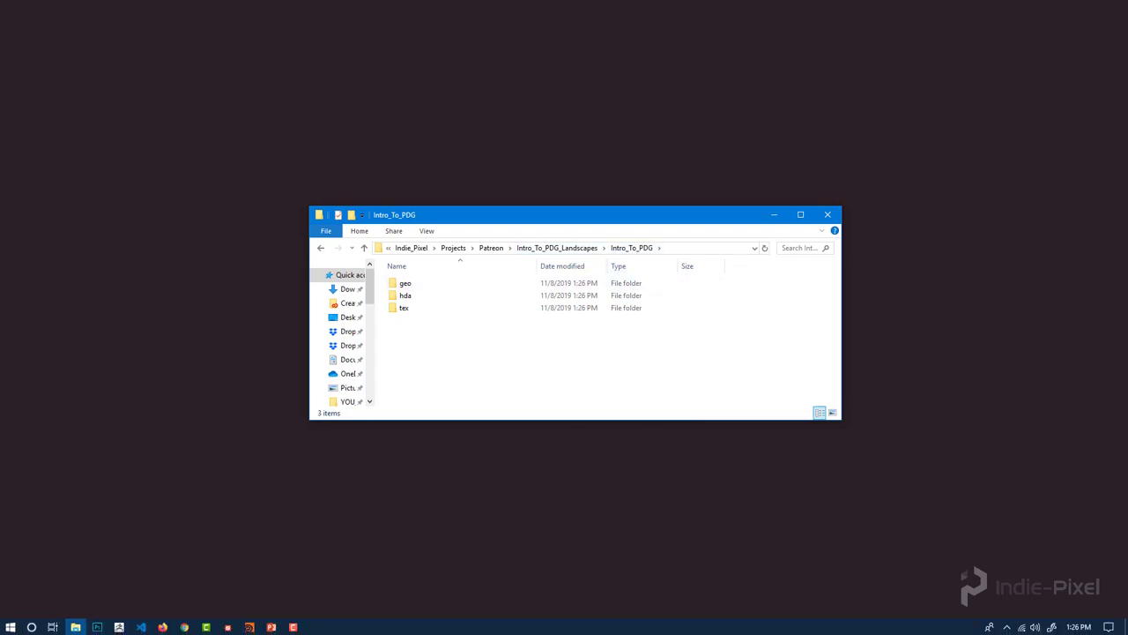
# Step: Resize Houdini's panes for wider network panes and a taller viewport and parameters pane
pyautogui.click(249, 626)
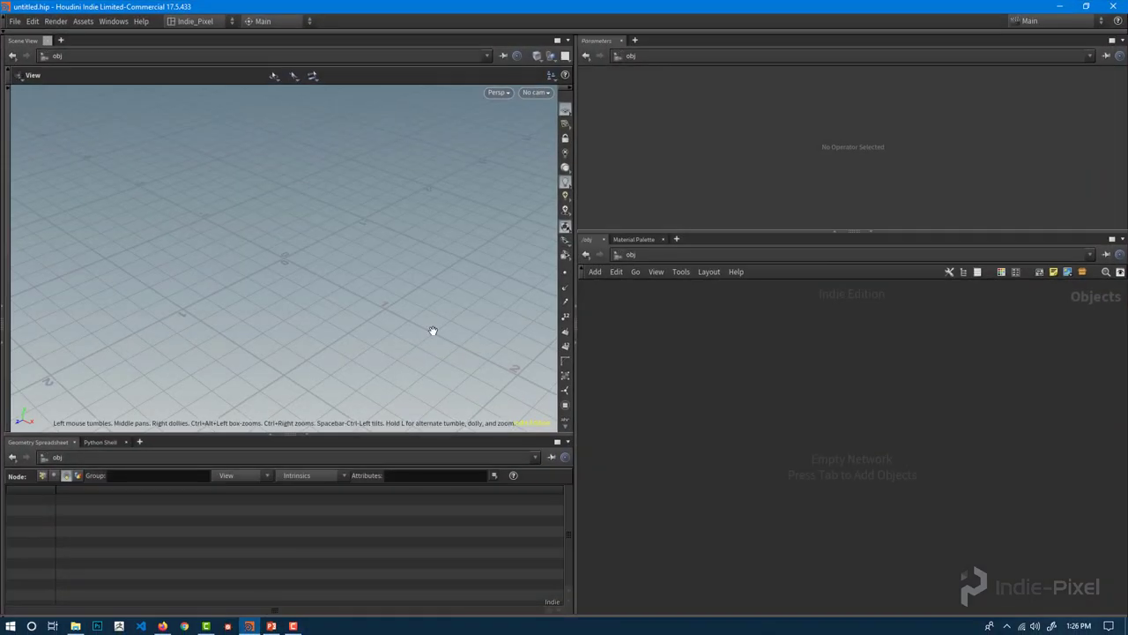
pyautogui.moveTo(574, 460); pyautogui.dragTo(538, 459)
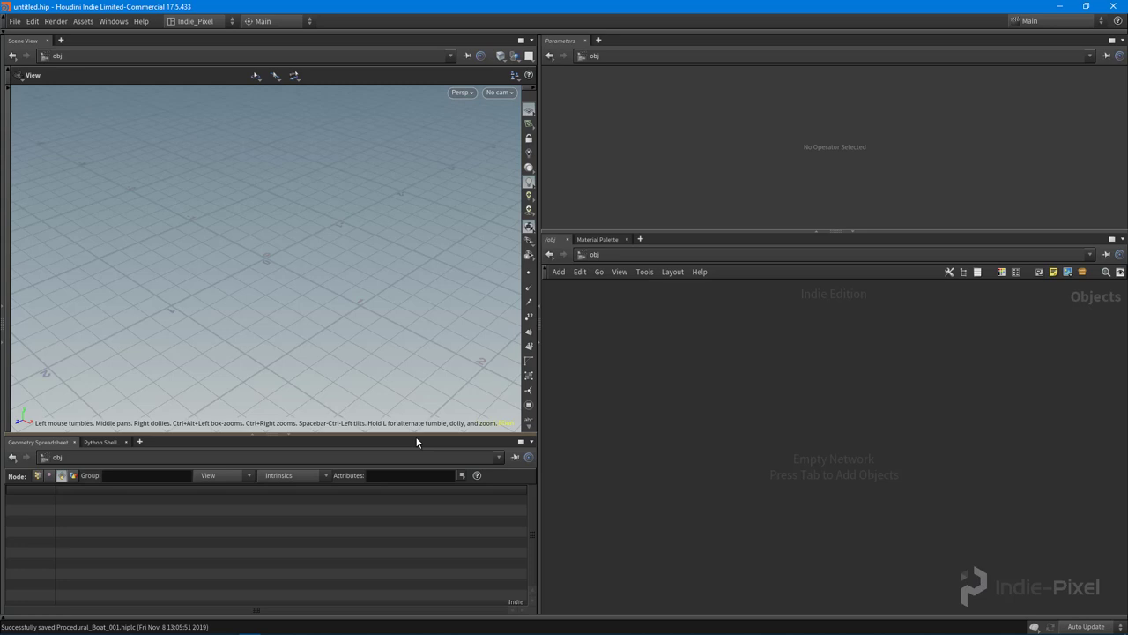
pyautogui.moveTo(416, 435); pyautogui.dragTo(416, 476)
pyautogui.moveTo(539, 522); pyautogui.dragTo(555, 522)
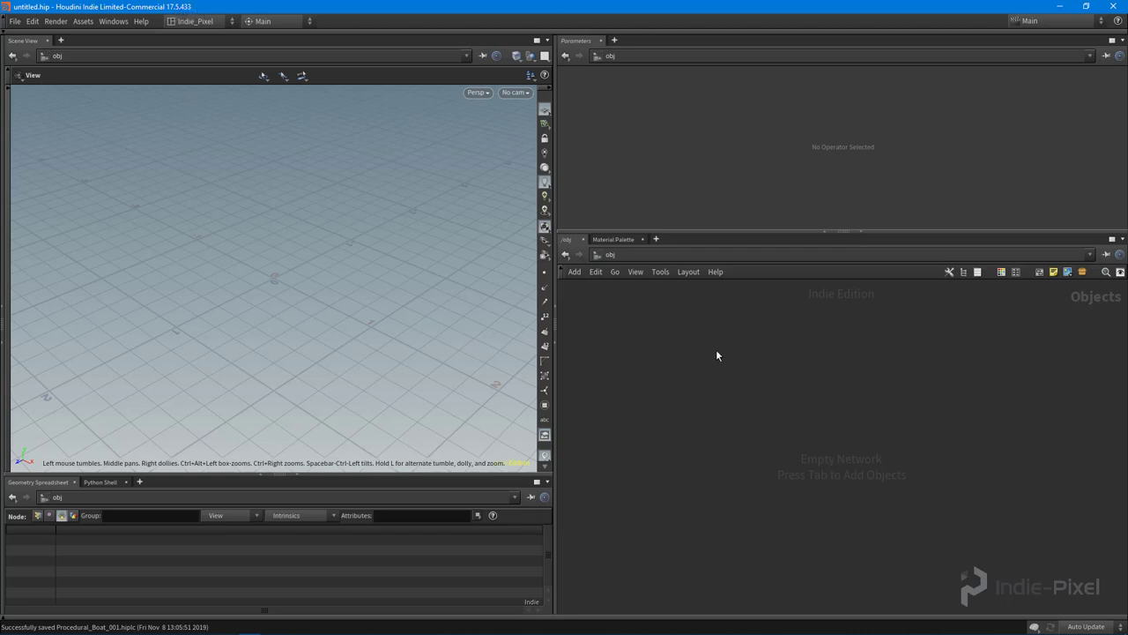
pyautogui.moveTo(743, 232); pyautogui.dragTo(743, 277)
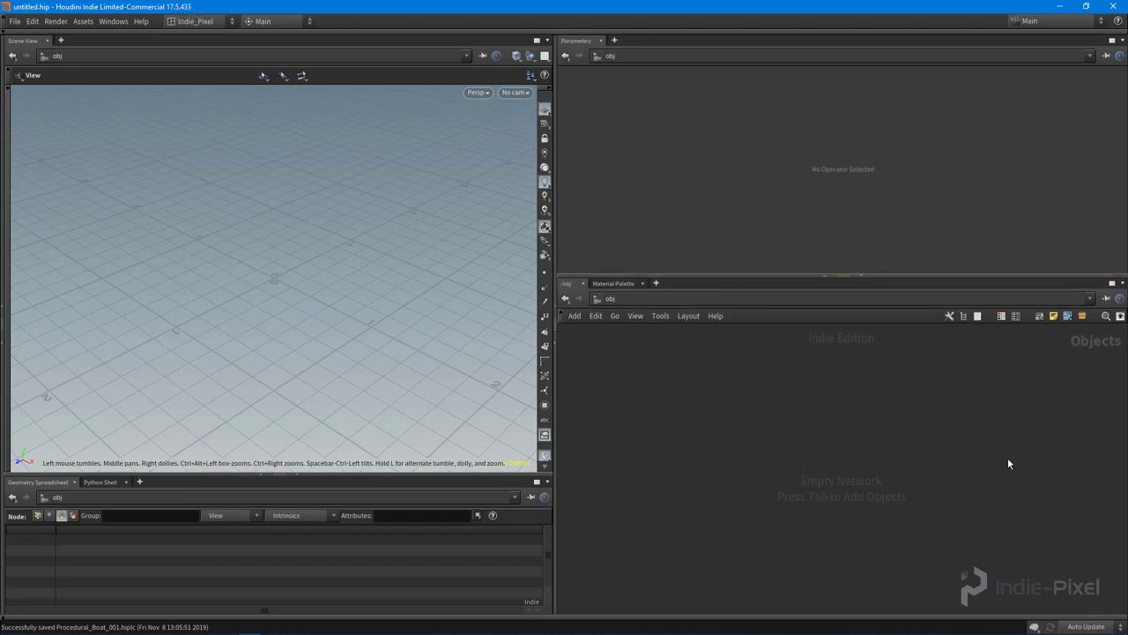
pyautogui.moveTo(1069, 628)
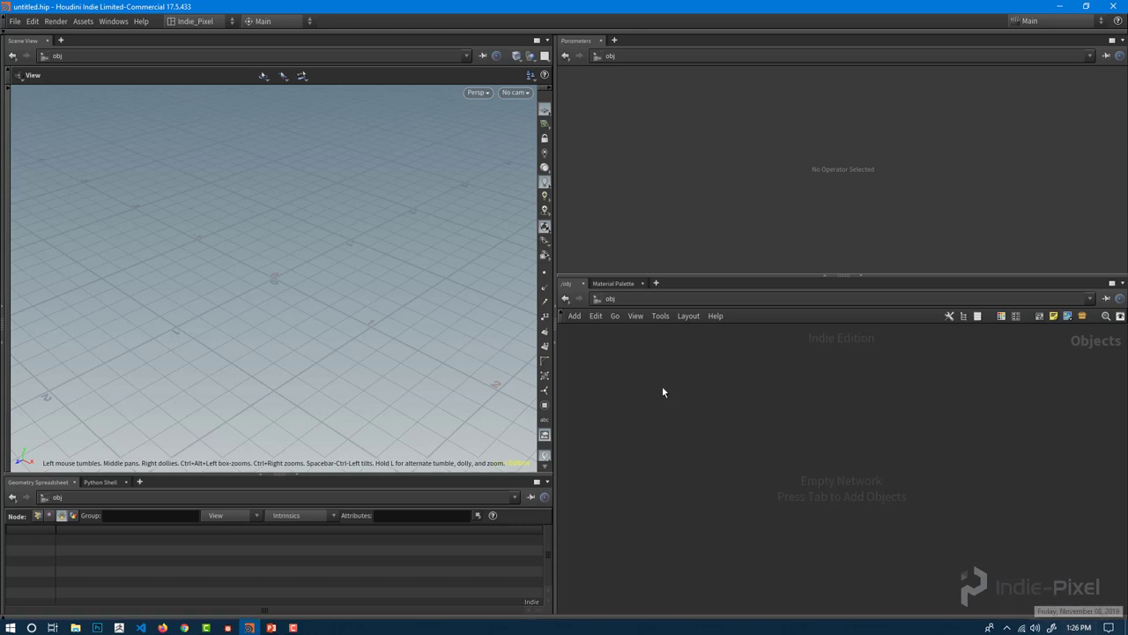
pyautogui.hotkey('ctrl', 's')
pyautogui.moveTo(555, 547); pyautogui.dragTo(544, 546)
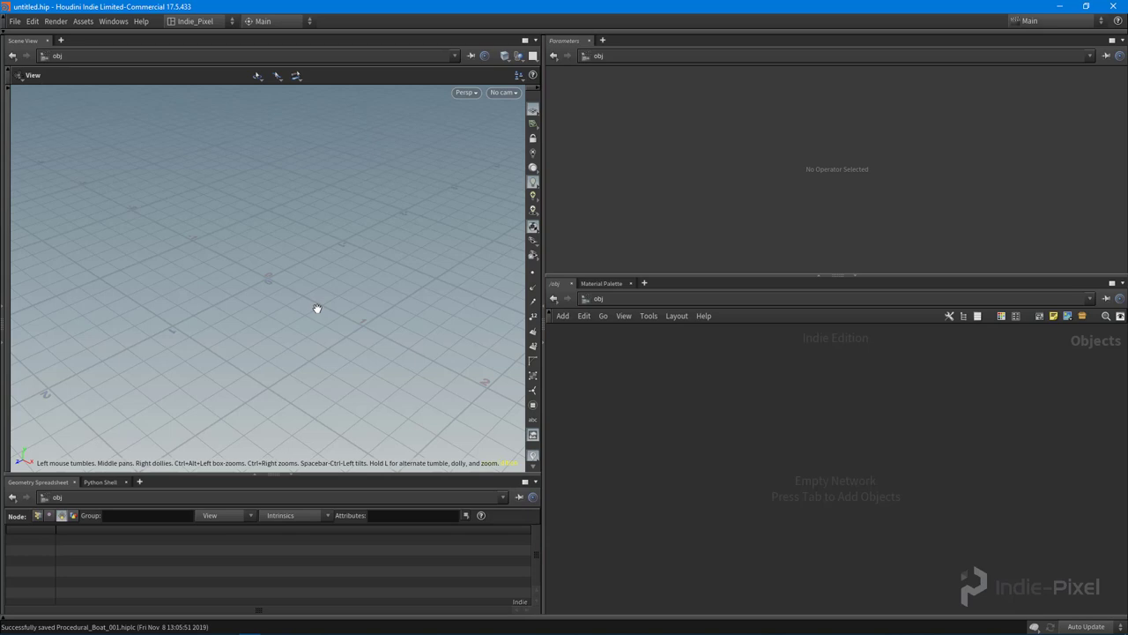
pyautogui.moveTo(315, 307); pyautogui.dragTo(291, 256)
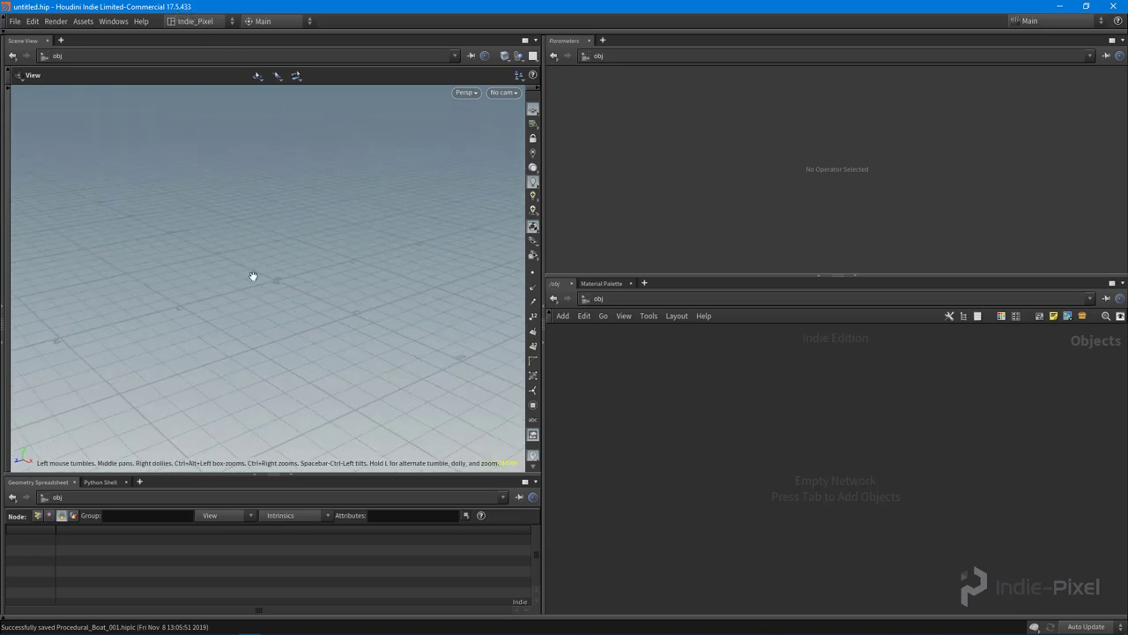
pyautogui.moveTo(274, 289); pyautogui.dragTo(284, 328)
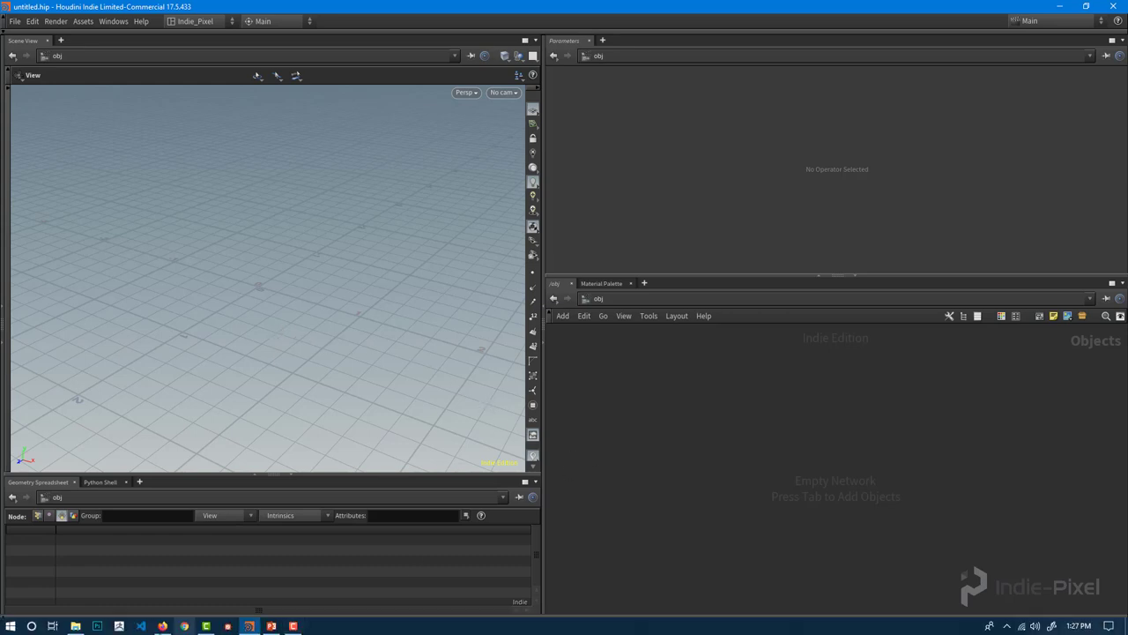
pyautogui.click(75, 625)
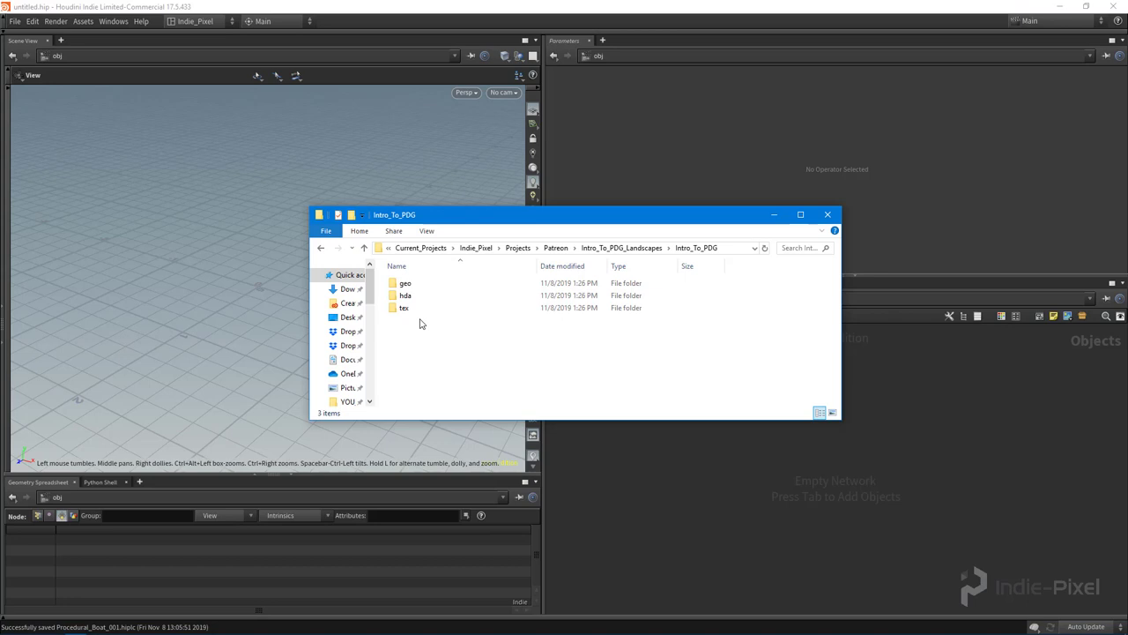
# Step: Start Set Project and browse from Desktop through Work_Folder, Current_Projects, Indie_Pixel and Projects
pyautogui.click(457, 33)
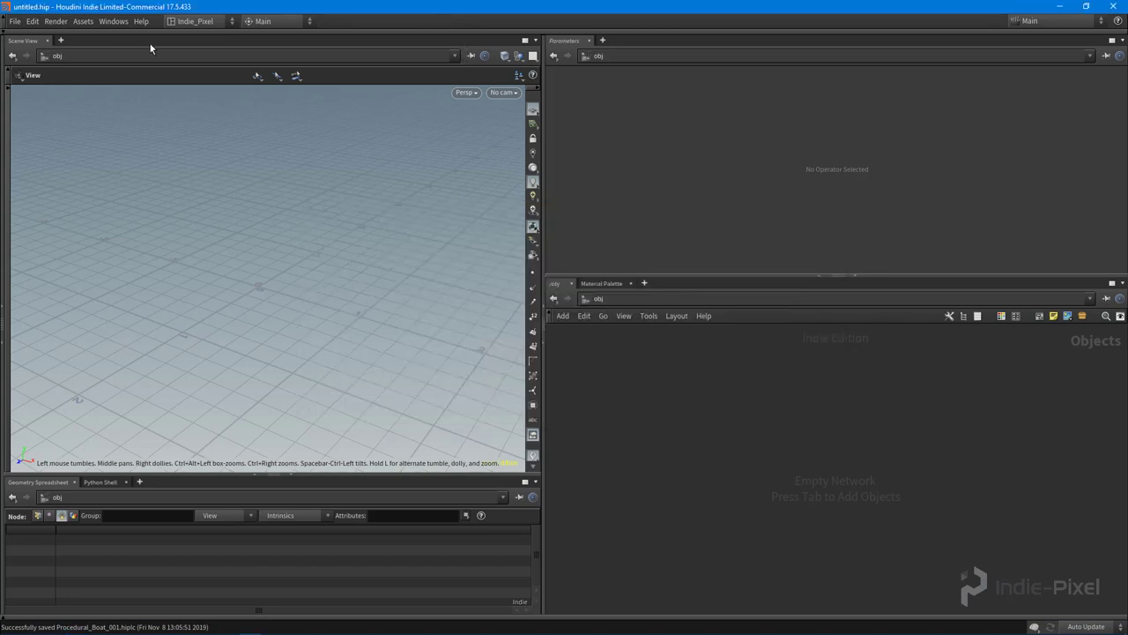
pyautogui.click(15, 21)
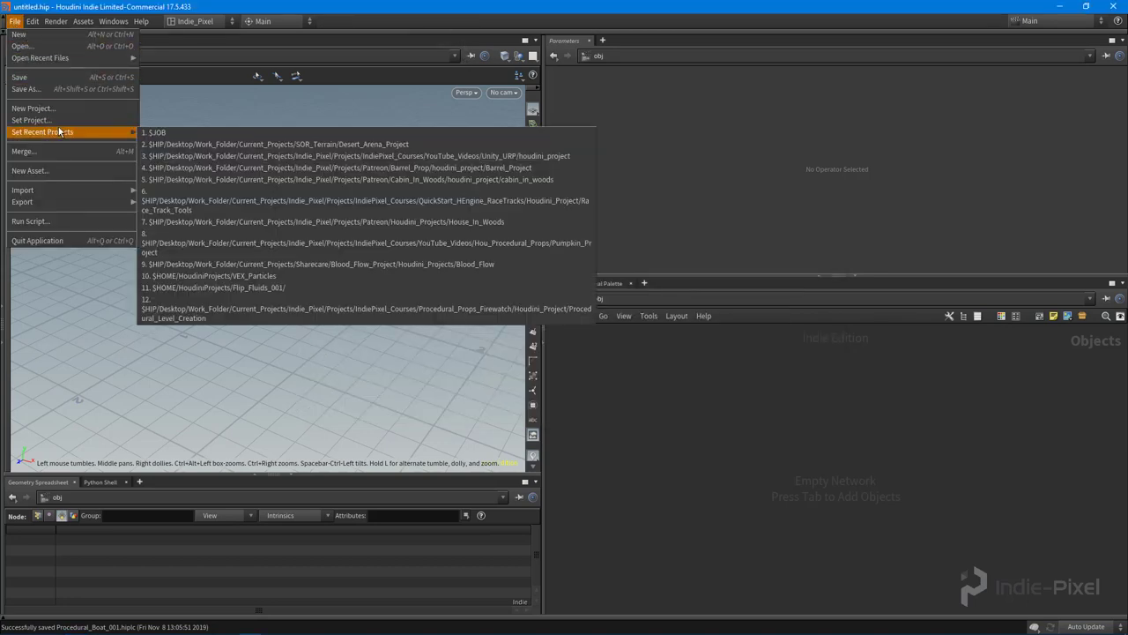
pyautogui.click(49, 125)
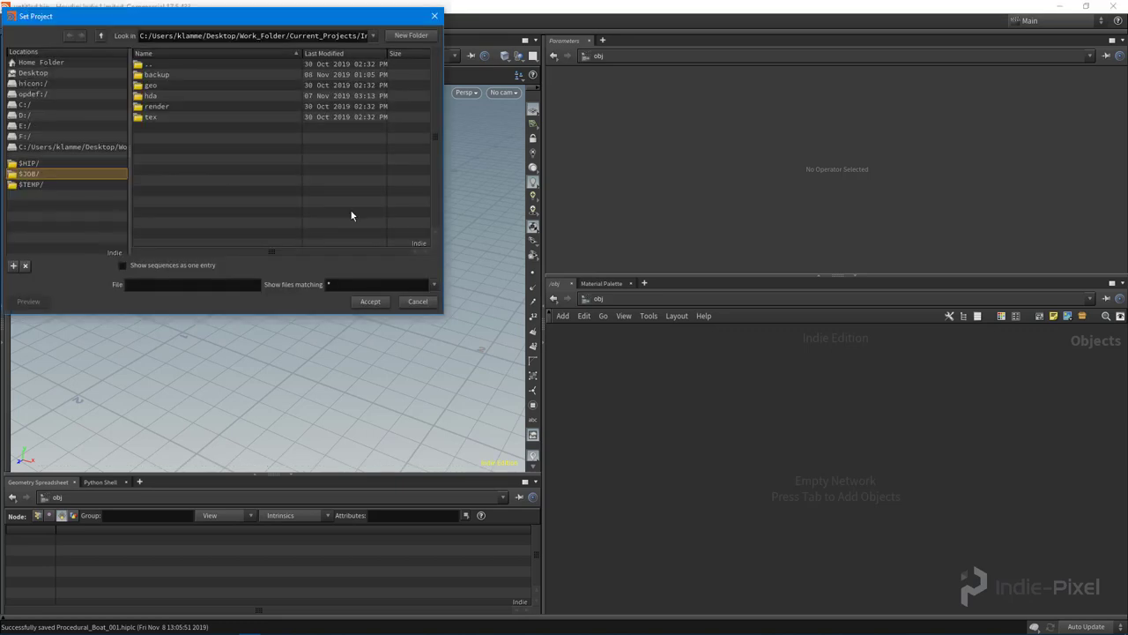
pyautogui.moveTo(270, 13); pyautogui.dragTo(461, 71)
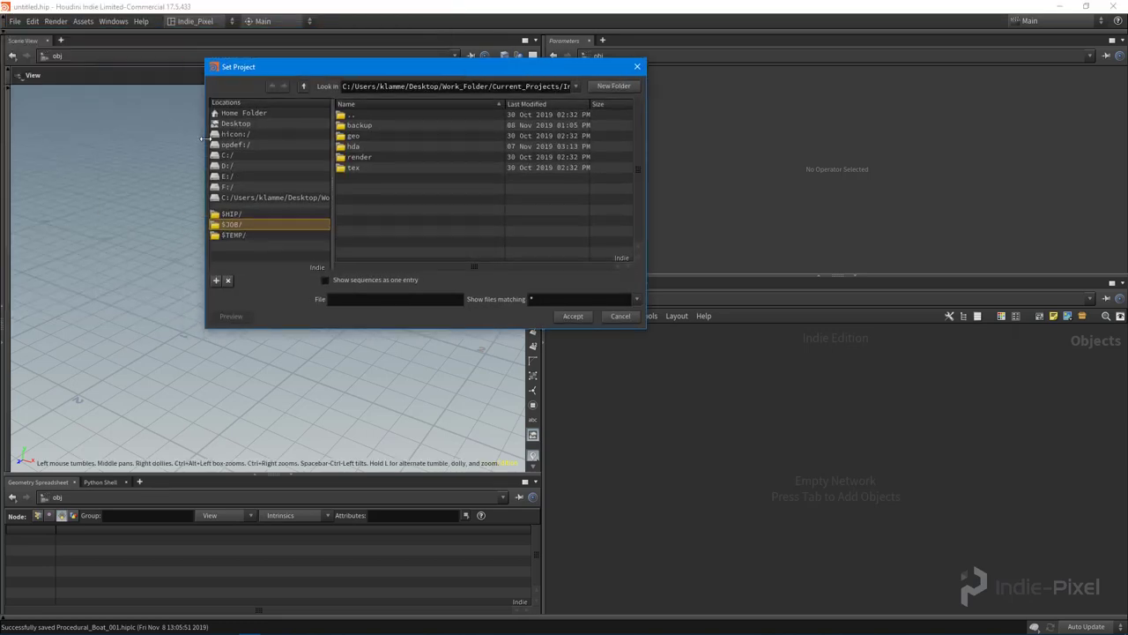
pyautogui.click(251, 124)
pyautogui.doubleClick(365, 167)
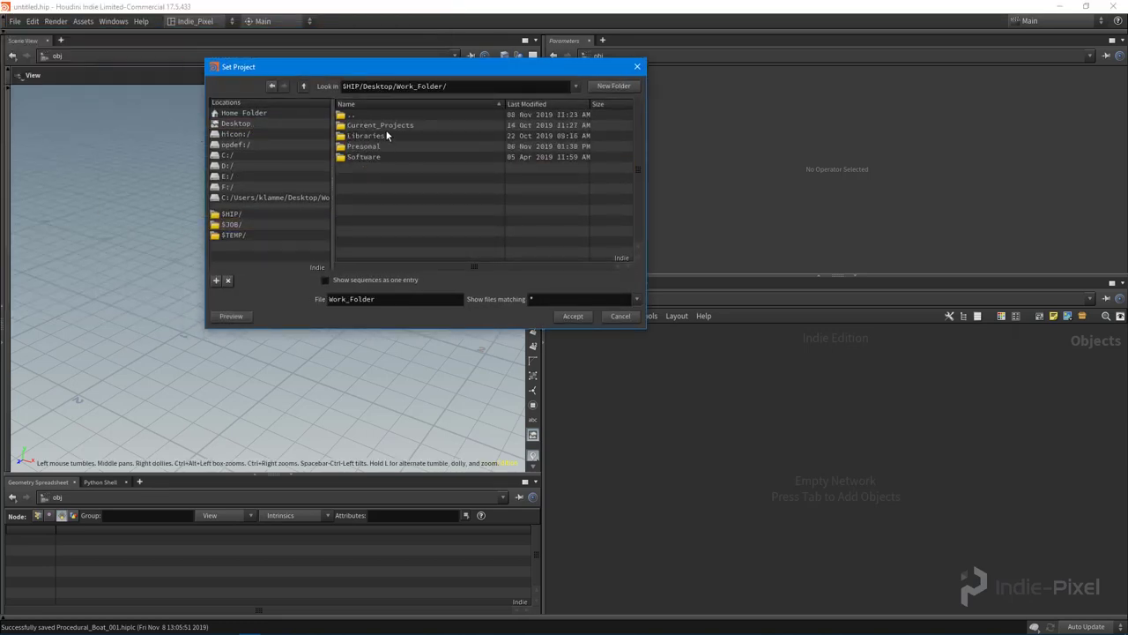
pyautogui.doubleClick(388, 128)
pyautogui.doubleClick(371, 126)
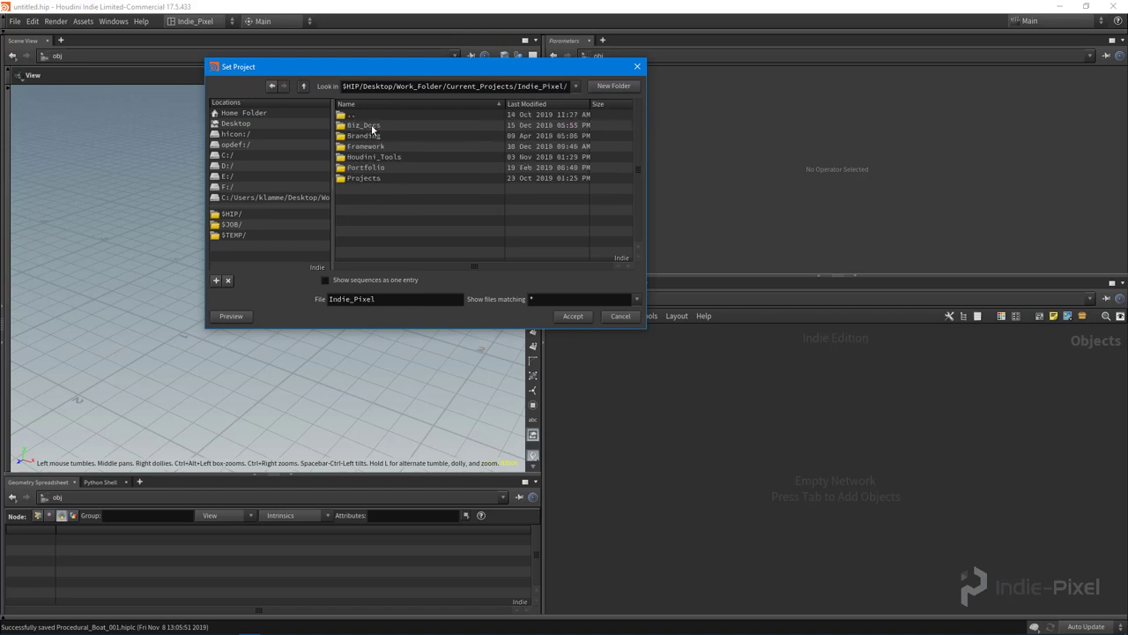
pyautogui.doubleClick(364, 178)
# Step: Go into Patreon/Intro_To_PDG_Landscapes and accept Intro_To_PDG as the project folder
pyautogui.click(408, 159)
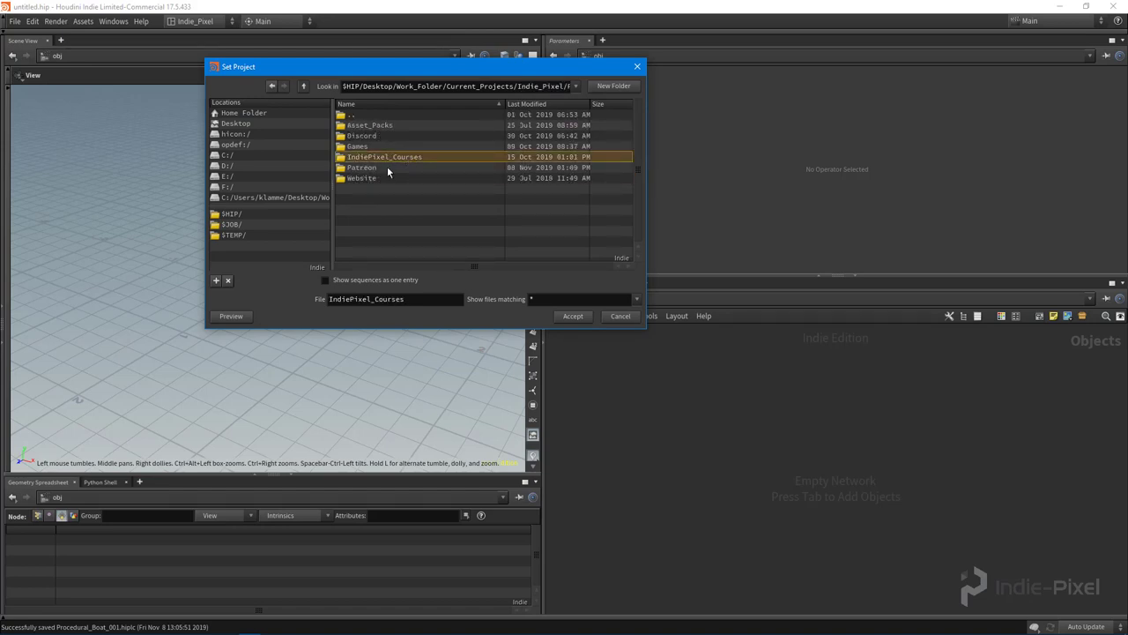
pyautogui.doubleClick(388, 167)
pyautogui.doubleClick(421, 169)
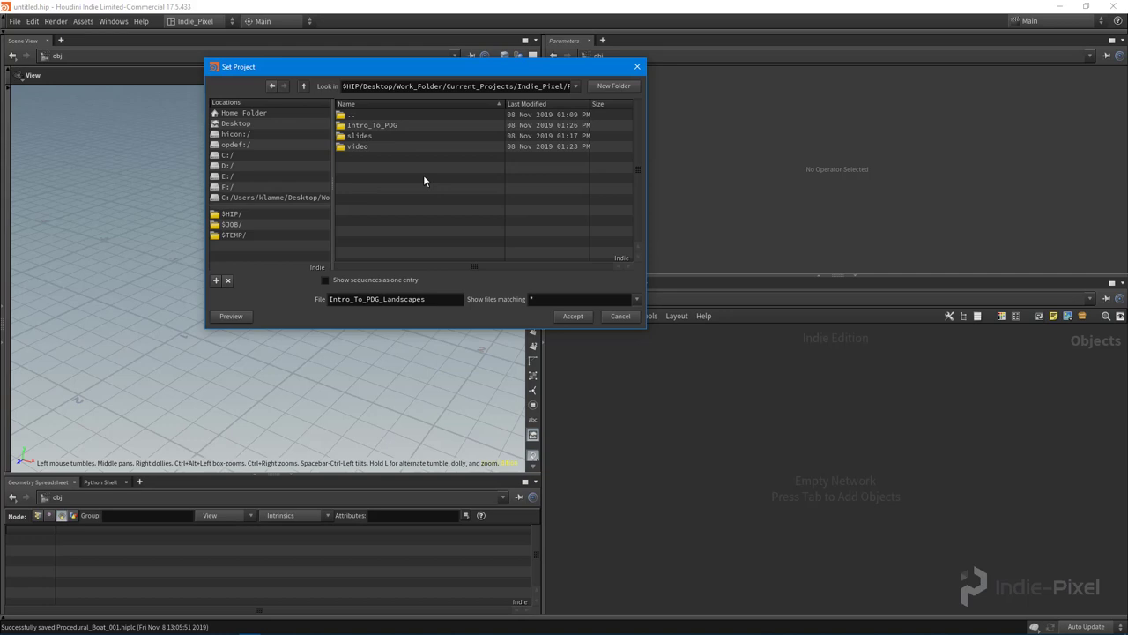
pyautogui.click(397, 124)
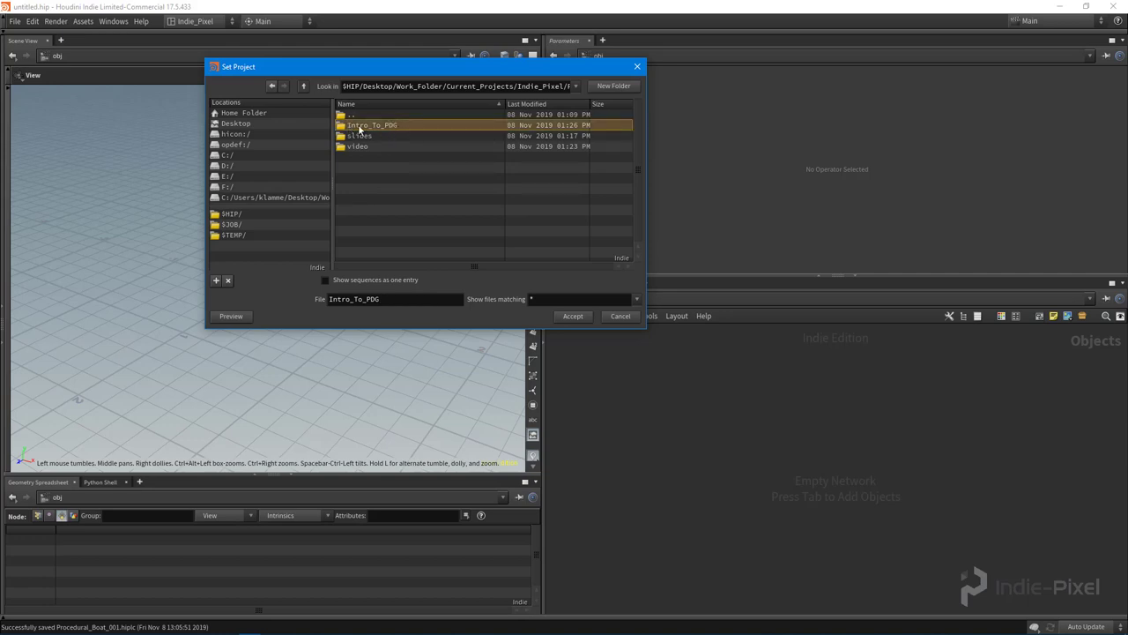
pyautogui.doubleClick(373, 125)
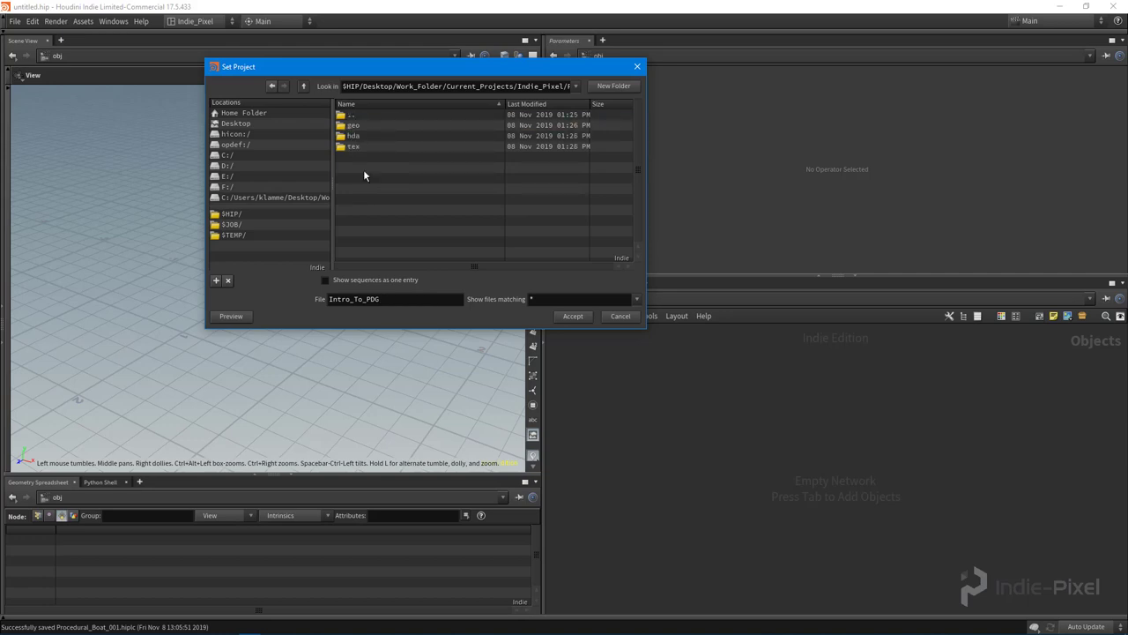
pyautogui.doubleClick(354, 115)
pyautogui.click(399, 125)
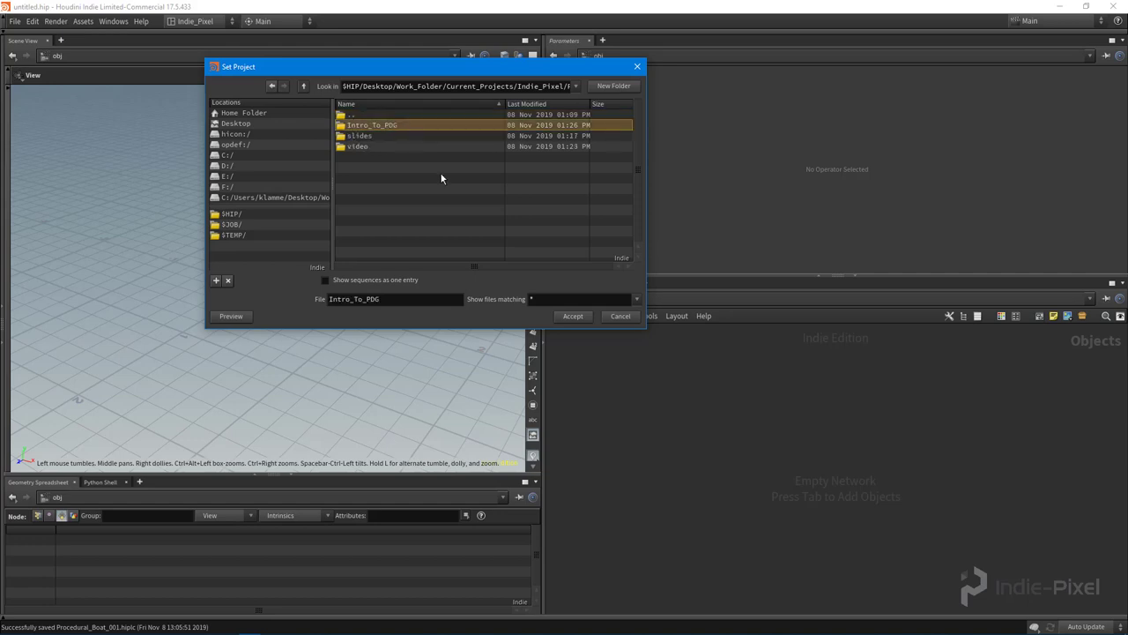
pyautogui.click(573, 316)
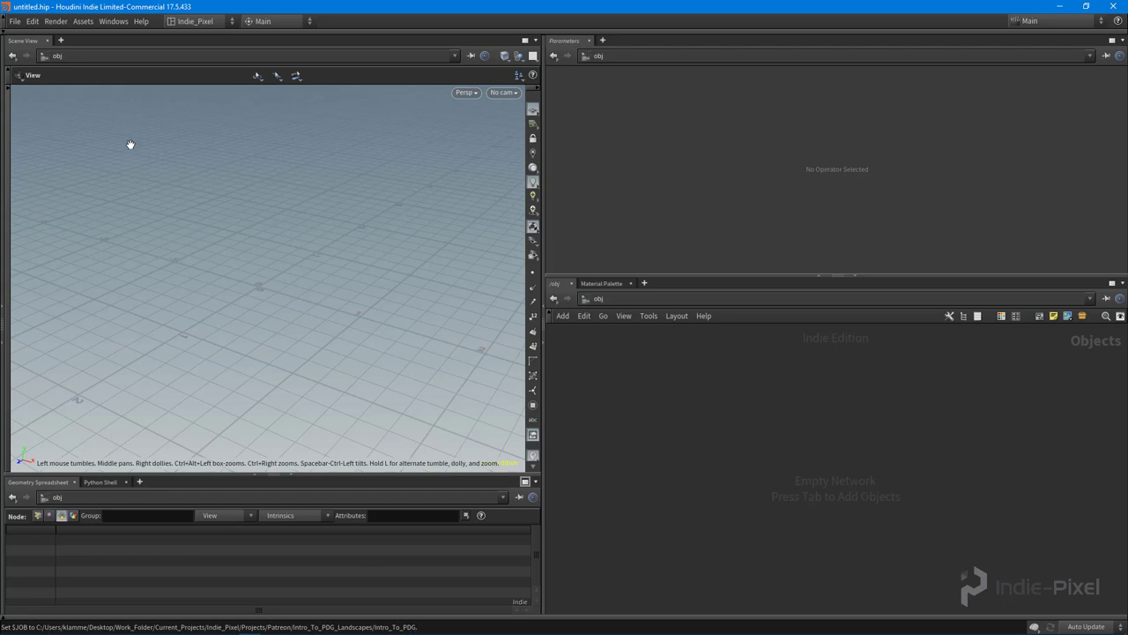
pyautogui.click(32, 23)
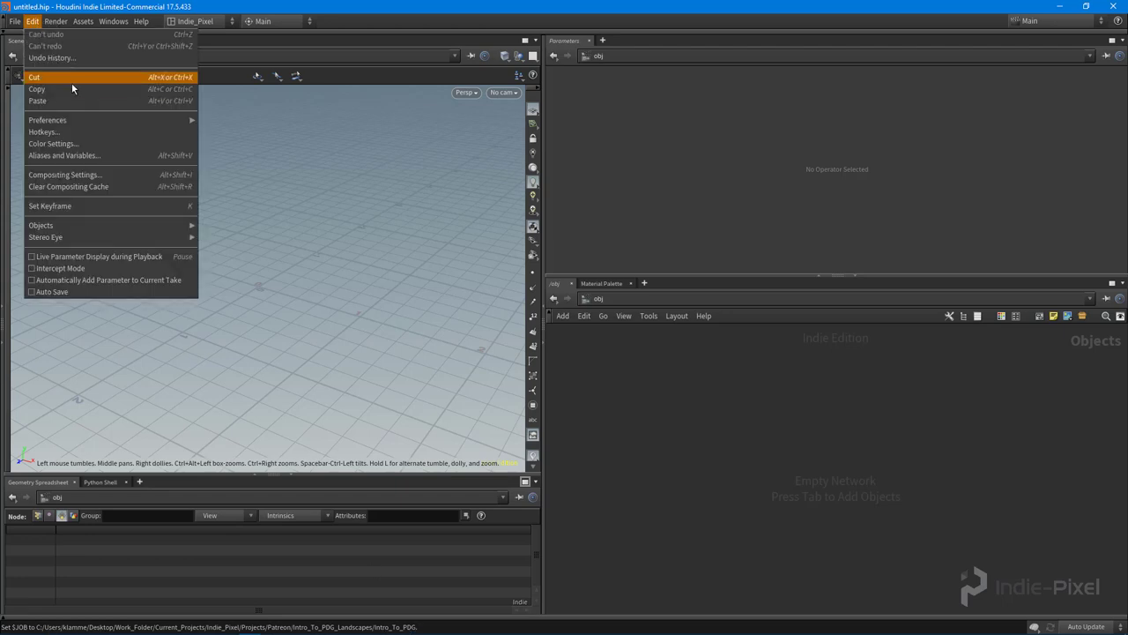
pyautogui.click(85, 156)
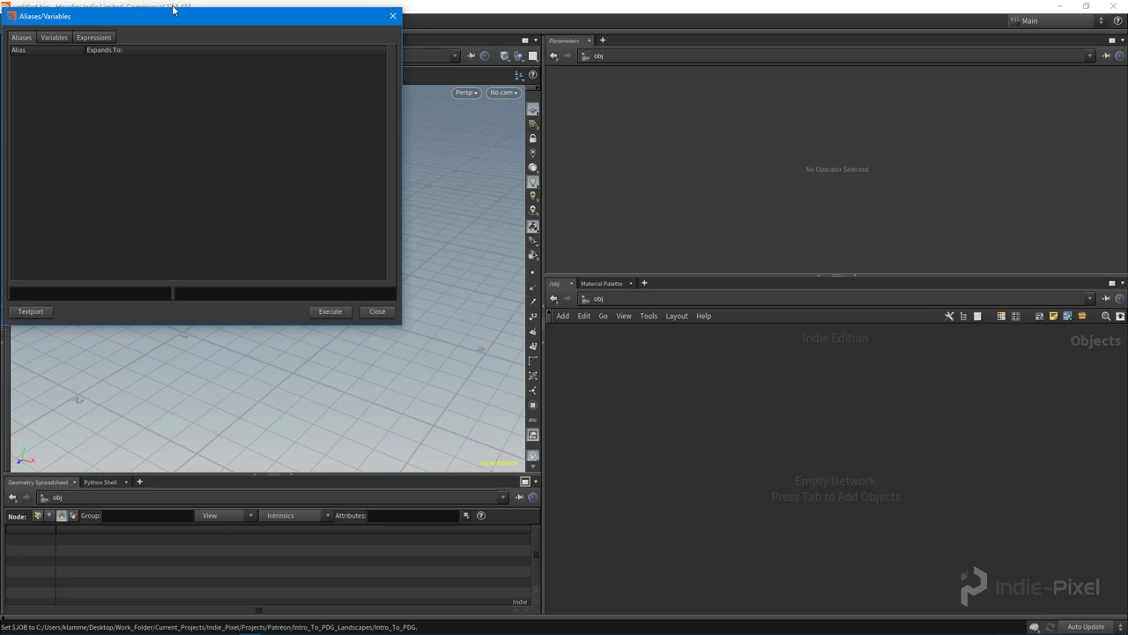
pyautogui.moveTo(140, 13); pyautogui.dragTo(376, 81)
pyautogui.click(290, 96)
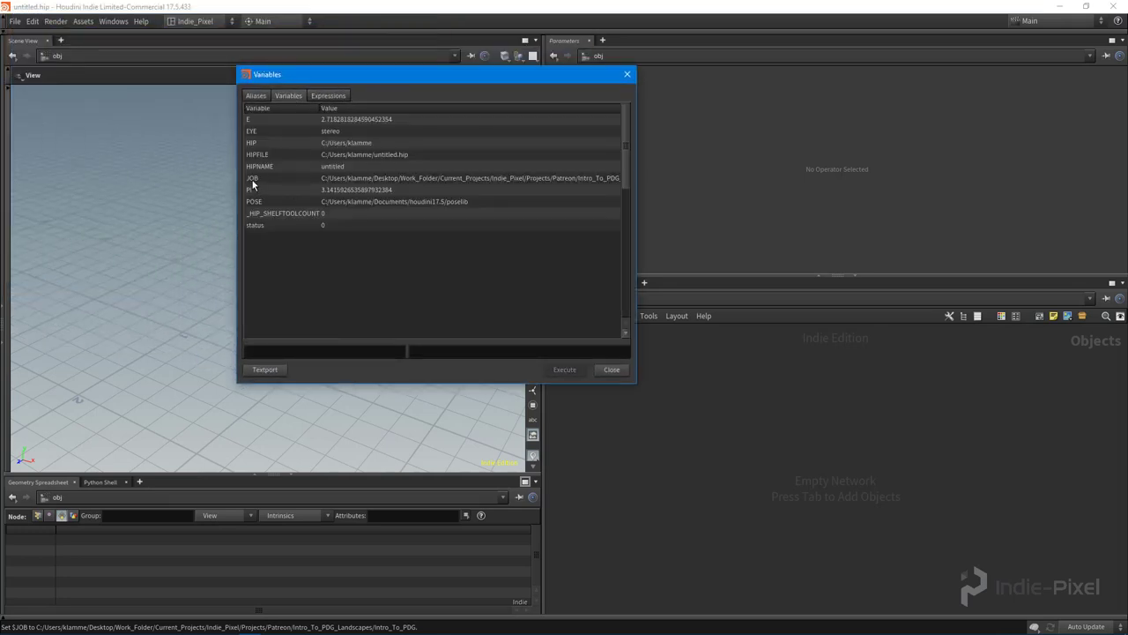
pyautogui.moveTo(637, 203); pyautogui.dragTo(764, 204)
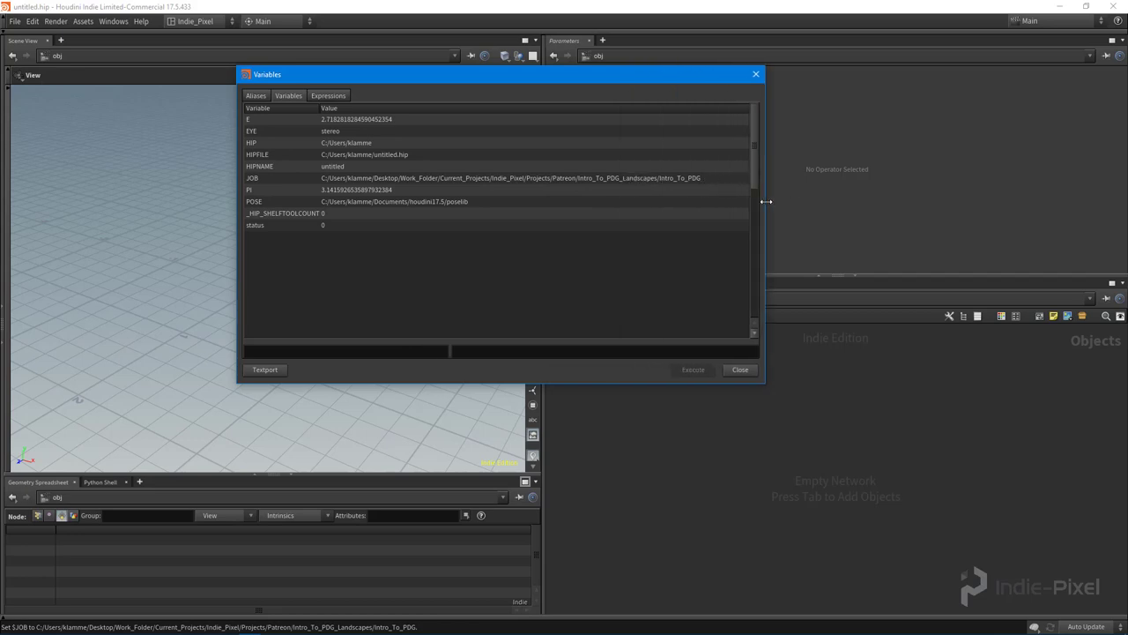
pyautogui.click(738, 370)
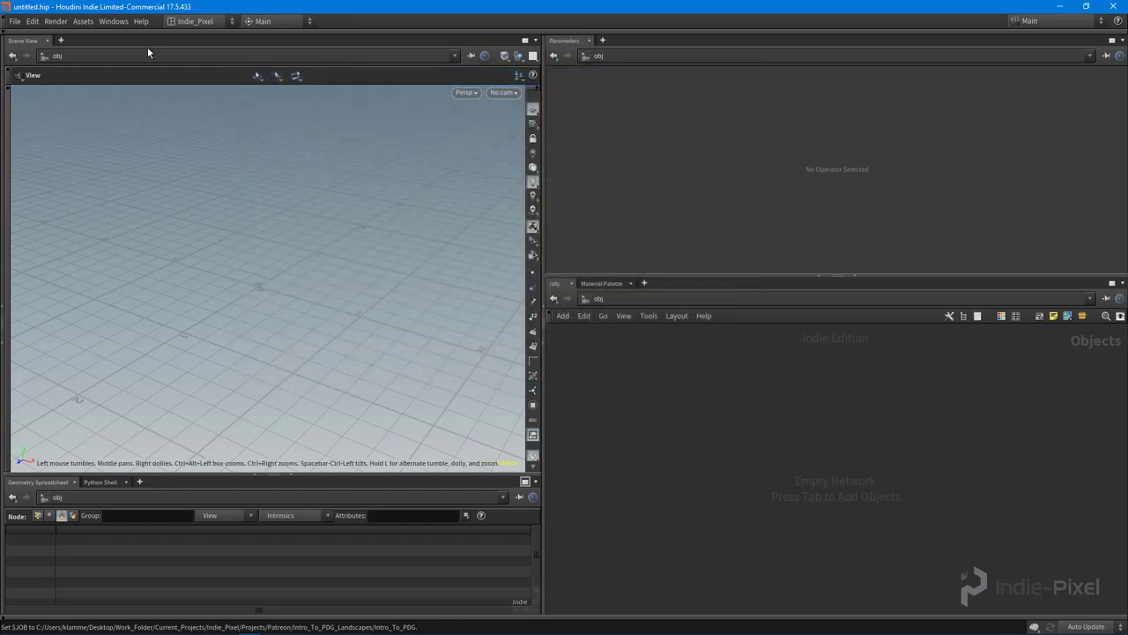
# Step: In Save As, switch to the $JOB folder and replace 'untitled' with Intro_PDG_001
pyautogui.click(16, 21)
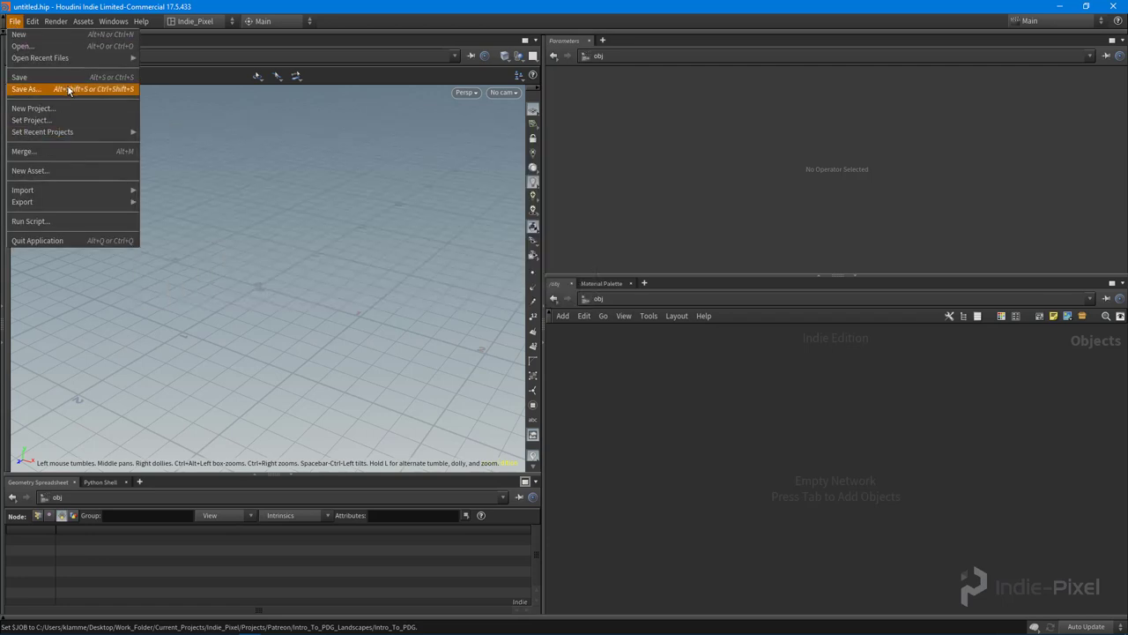
pyautogui.click(71, 92)
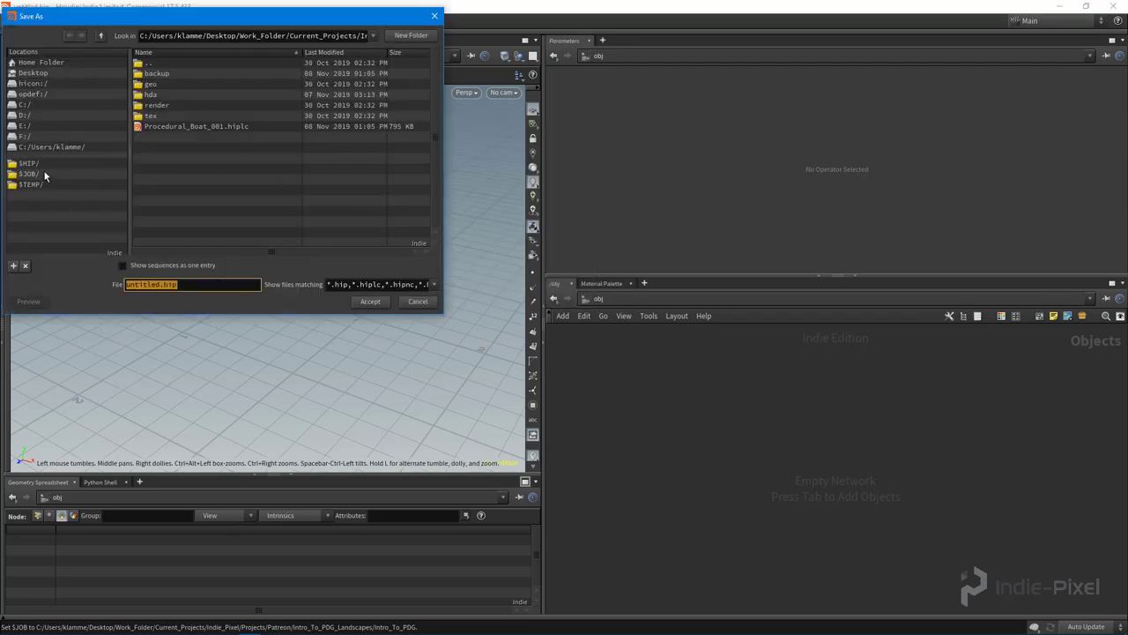
pyautogui.click(38, 174)
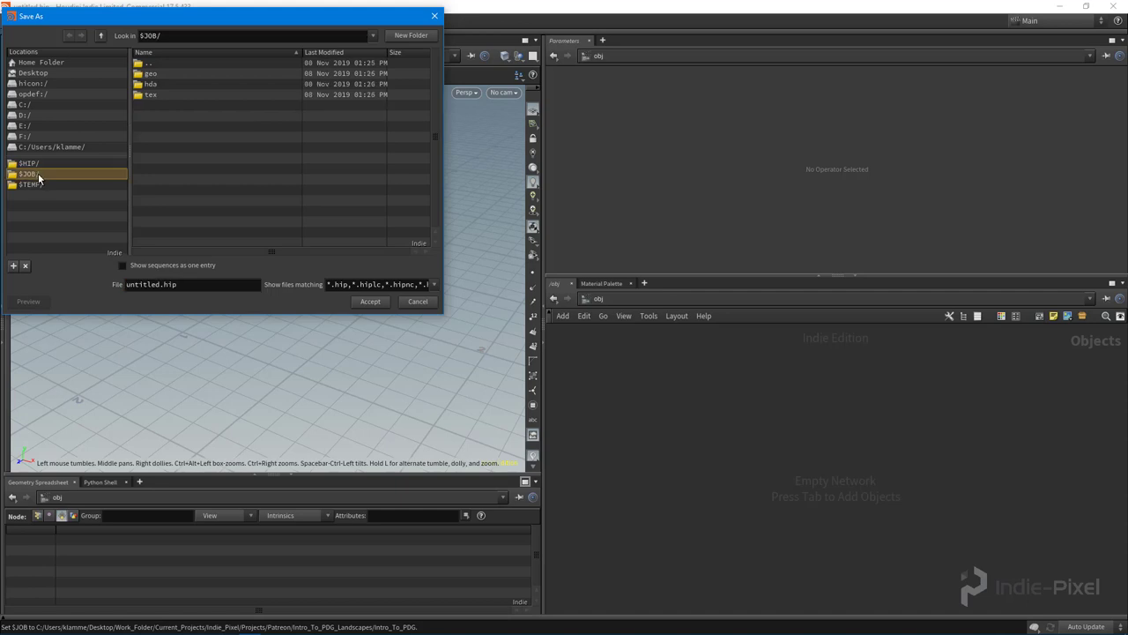
pyautogui.click(220, 287)
pyautogui.hotkey('shift', 'Home')
pyautogui.press('BackSpace')
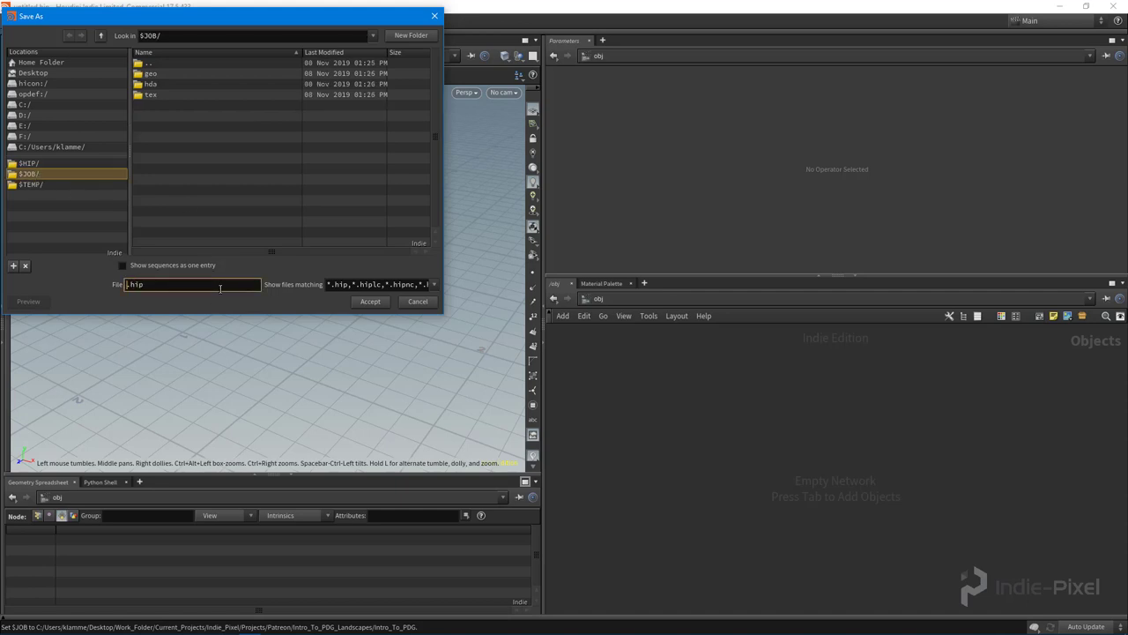
pyautogui.write('INtro_PDG_001')
# Step: Confirm the Intro_PDG_001 save, then lower the parameters pane divider slightly
pyautogui.press('Return')
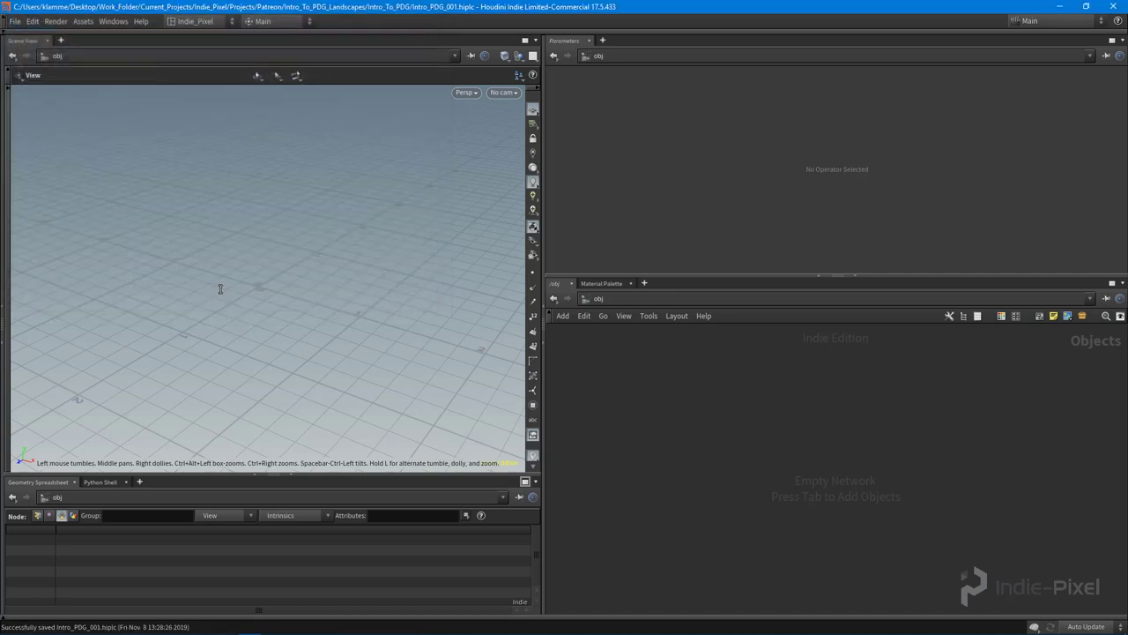
pyautogui.moveTo(874, 275); pyautogui.dragTo(874, 290)
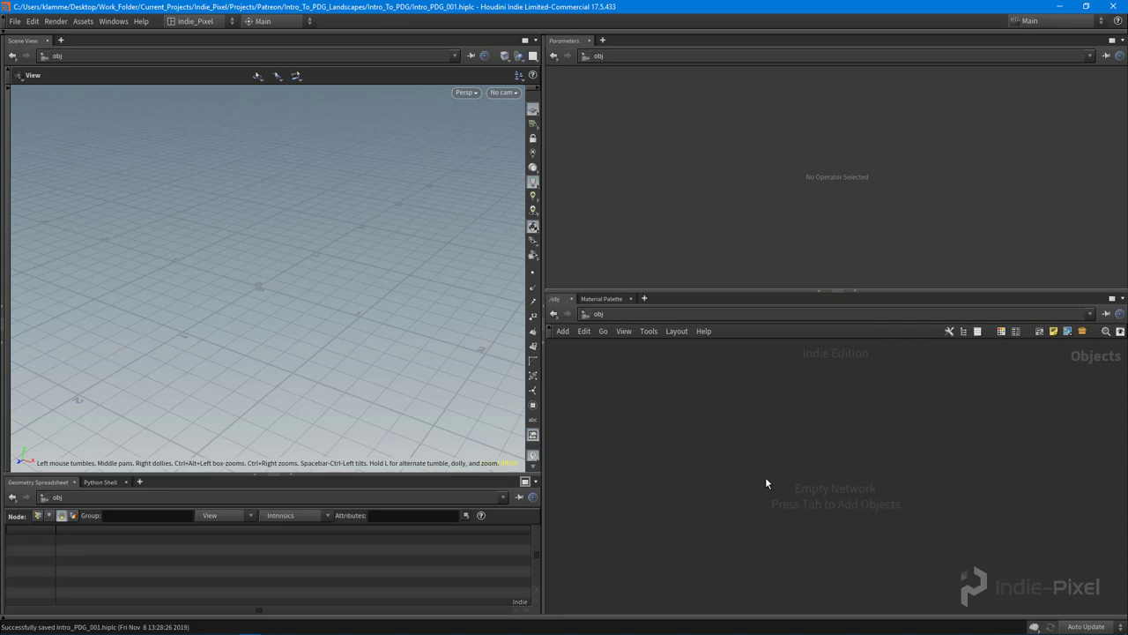